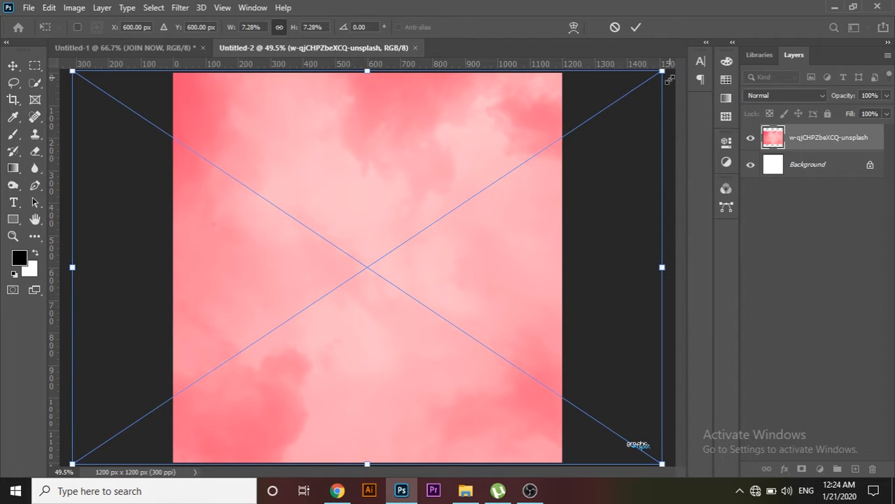
- Confirm the pink cloud image's placement, then place the red grunge texture above it, enlarged to cover the whole canvas
left_click(637, 27)
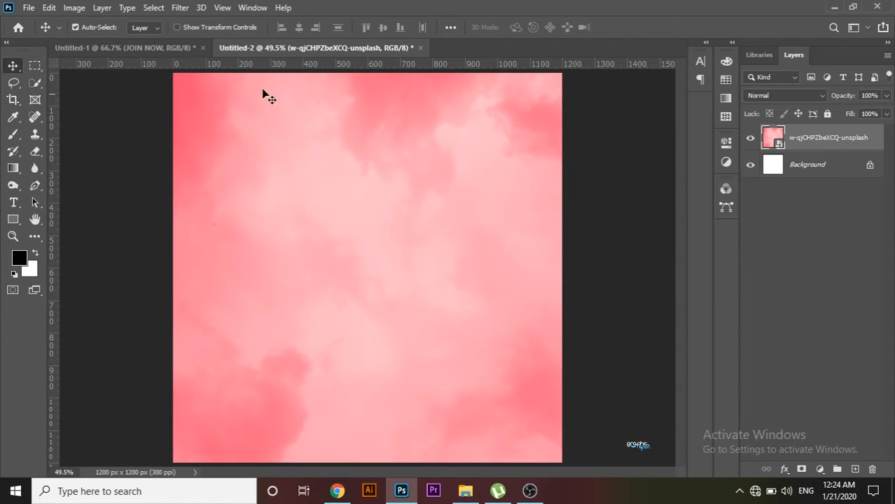
left_click(465, 491)
left_click_drag(306, 235, 127, 260)
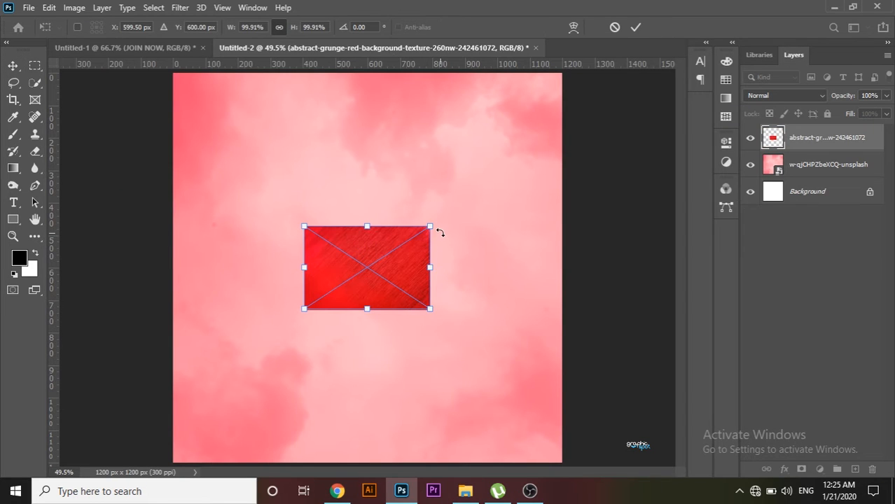
left_click_drag(430, 226, 645, 27)
left_click(634, 26)
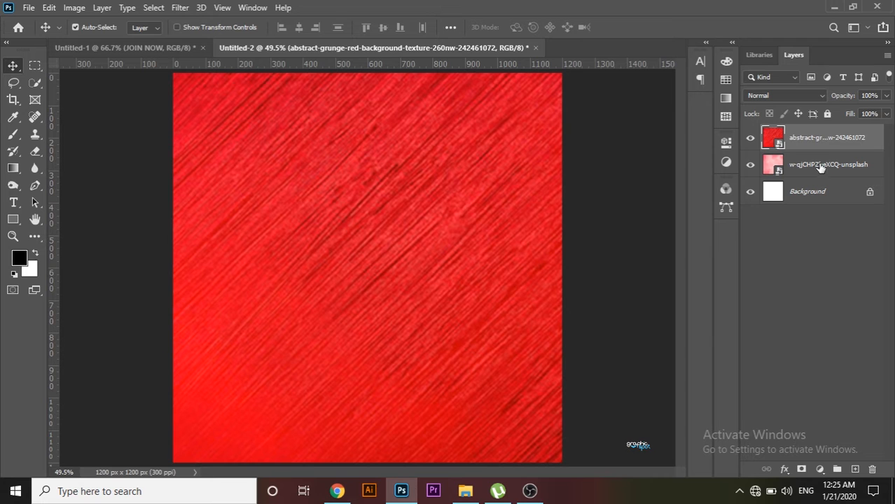
- Set the red grunge texture layer's blending mode to Soft Light
left_click(781, 95)
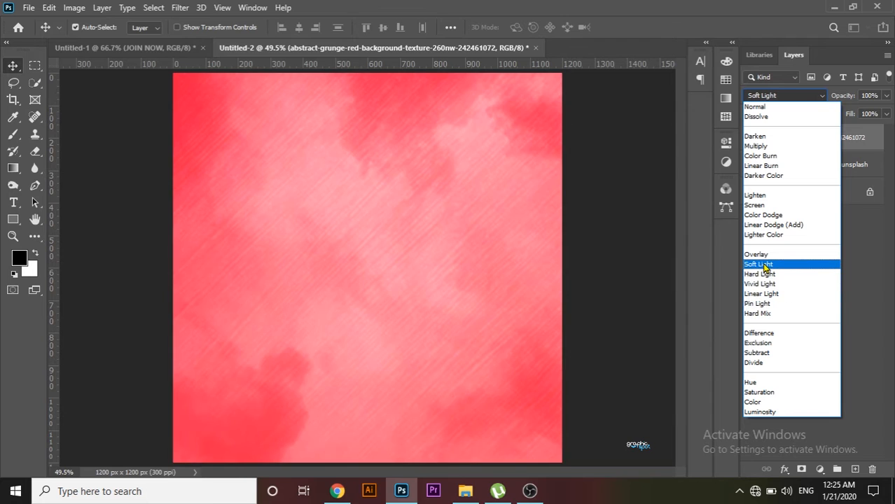
left_click(762, 264)
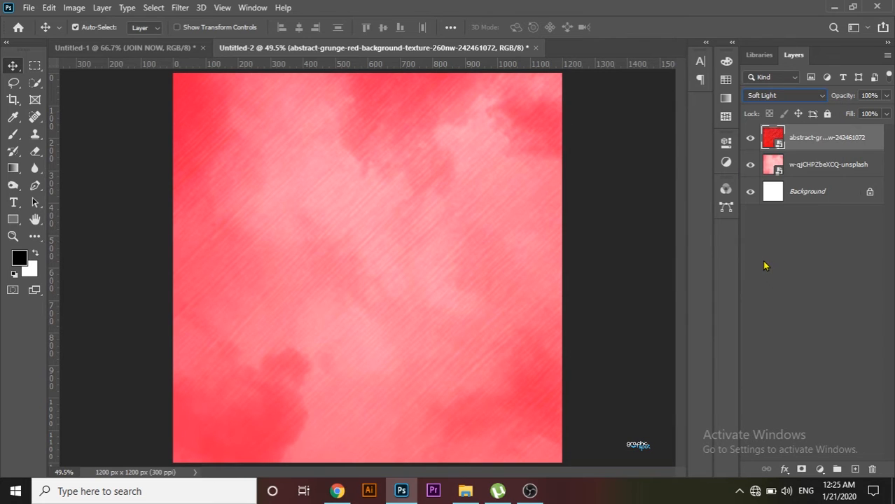
- Add a new layer and choose the Foreground to Transparent preset from Basics for the Gradient tool
left_click(854, 469)
left_click(13, 168)
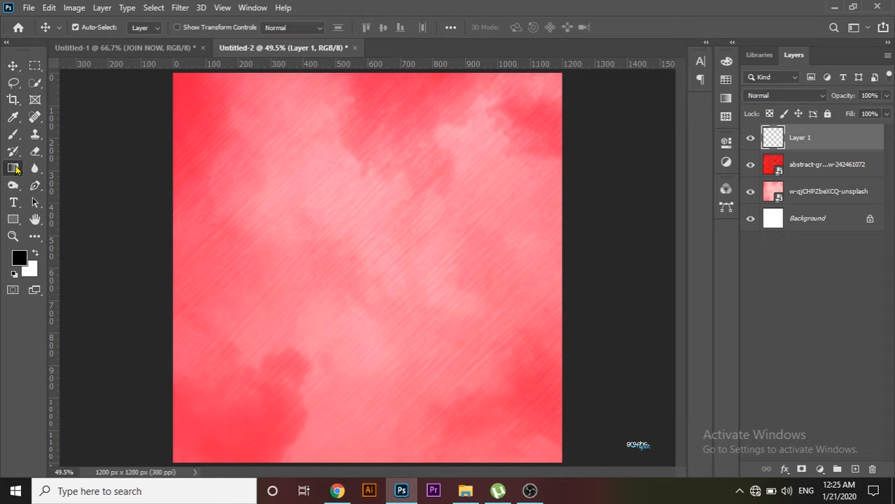
left_click(83, 28)
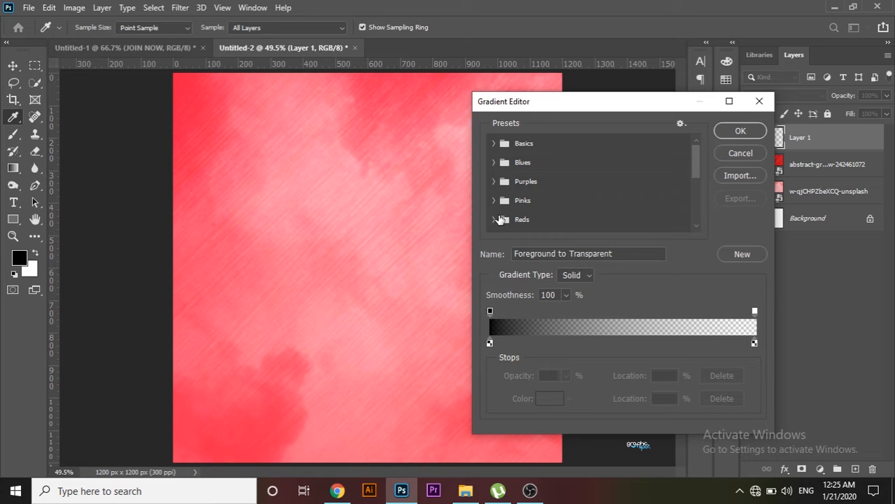
left_click(502, 147)
left_click(496, 143)
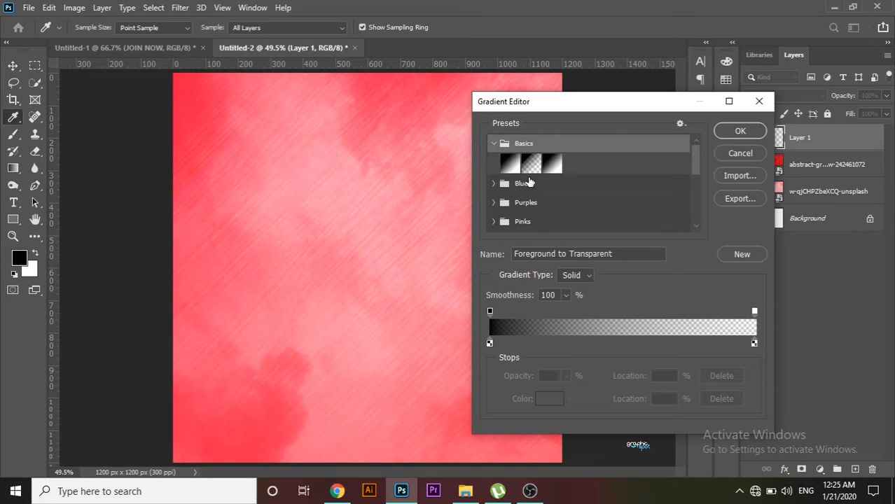
left_click(529, 169)
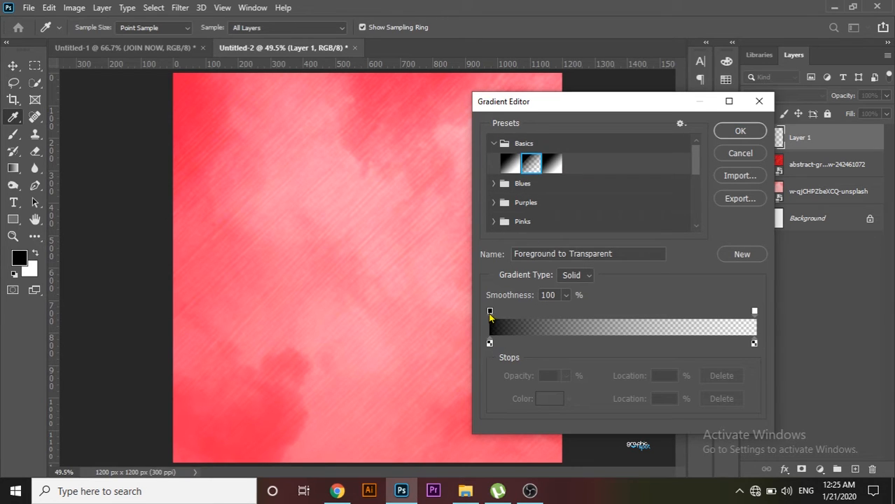
left_click(490, 312)
left_click(490, 313)
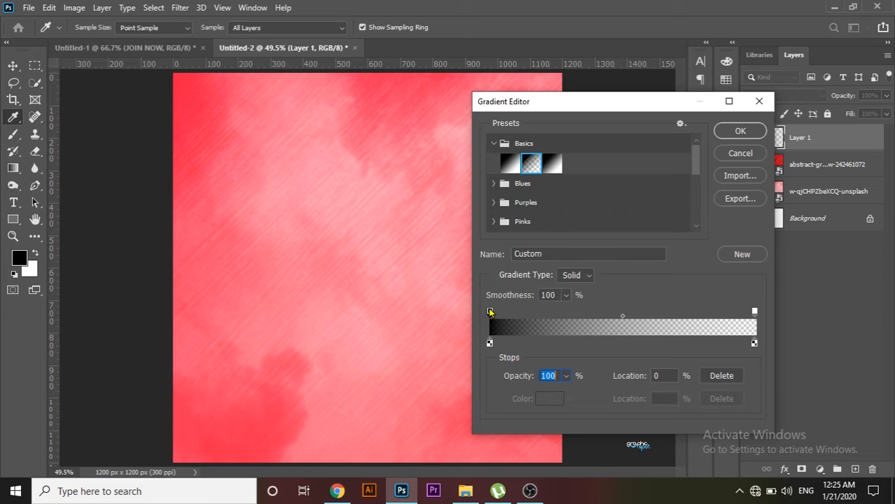
- Set the gradient's starting color stop to dark red 3f0101 and accept the gradient
left_click(489, 344)
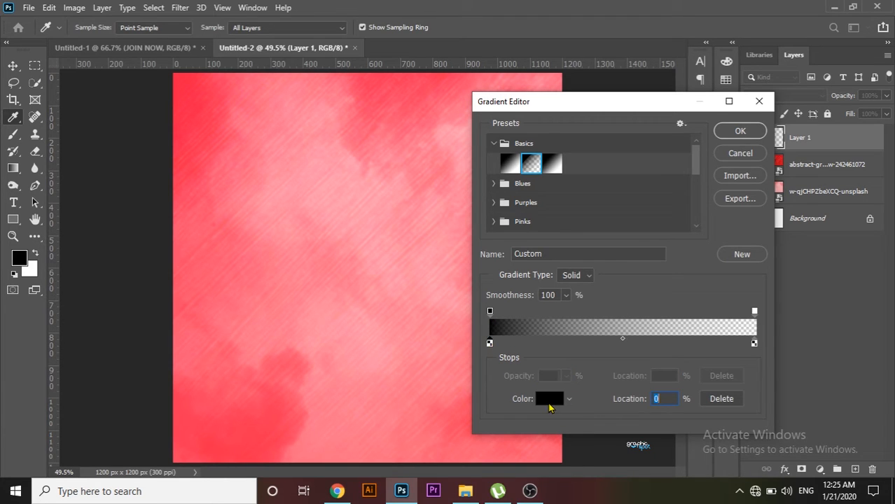
left_click(550, 398)
left_click_drag(612, 302, 619, 284)
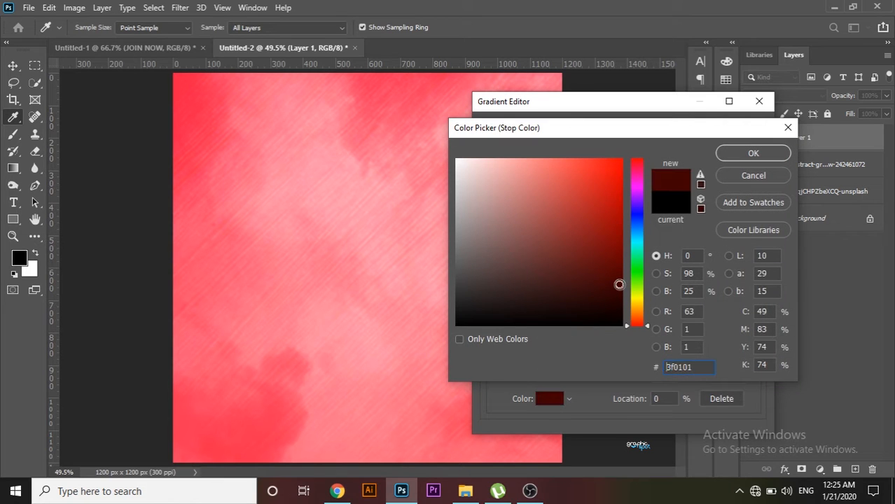
left_click(746, 152)
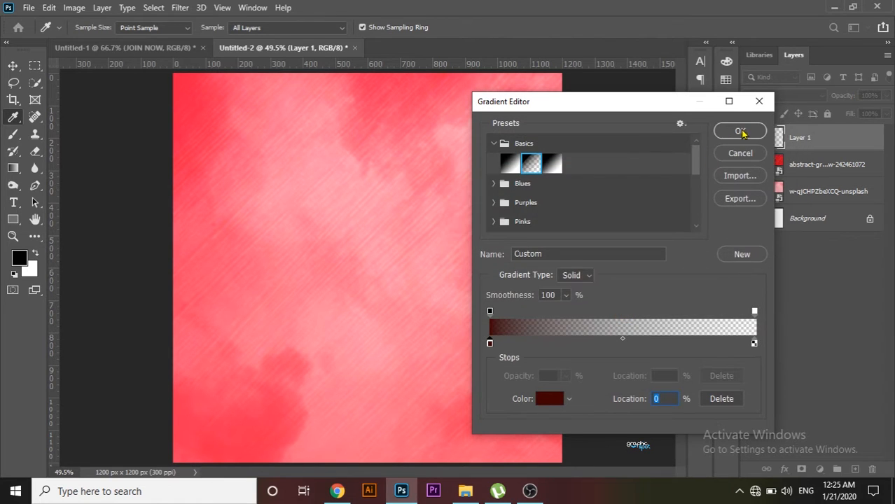
key("Return")
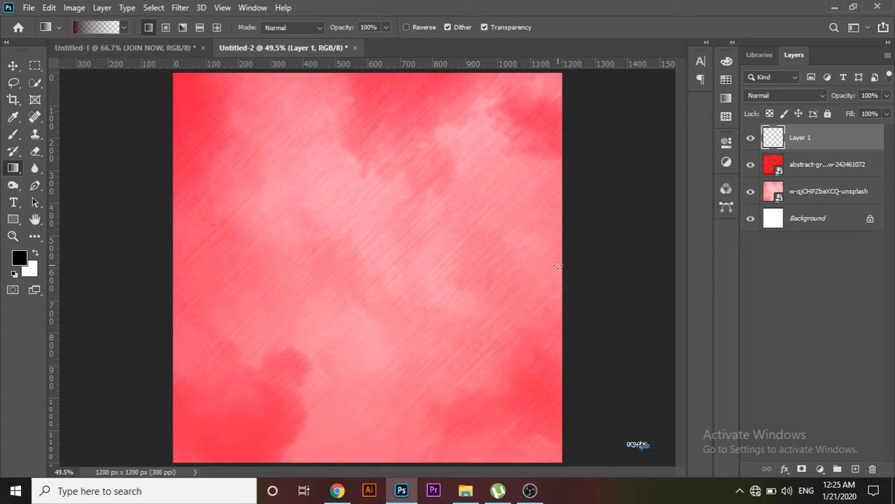
- Draw a horizontal dark red gradient on the new layer from the canvas's right edge to past its centre, redoing the first attempt
left_click_drag(561, 258, 489, 259)
left_click_drag(412, 260, 411, 260)
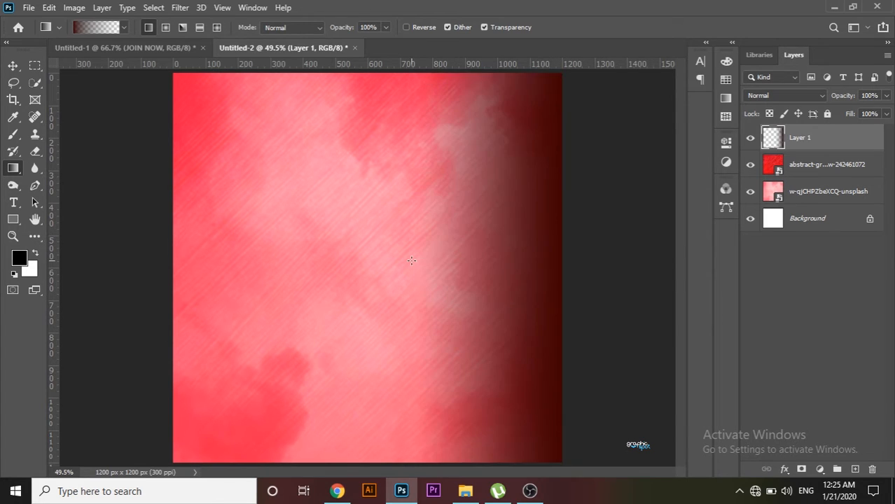
key("ctrl+z")
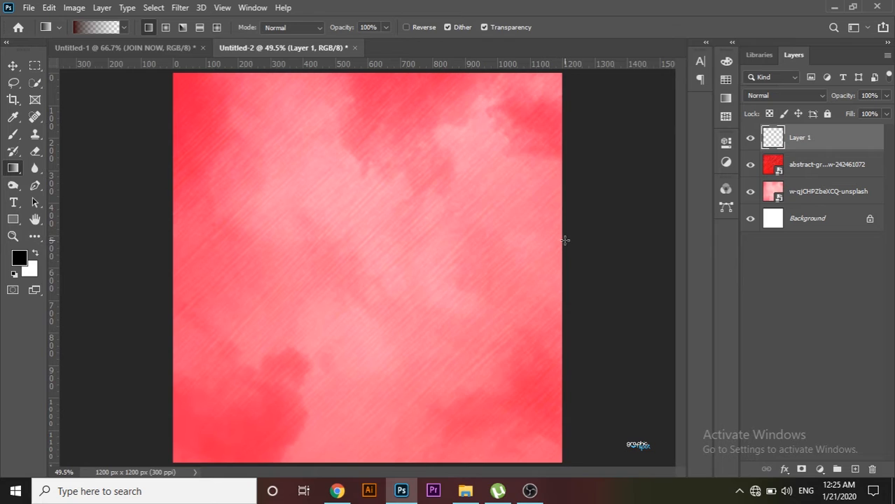
left_click_drag(560, 242, 313, 243)
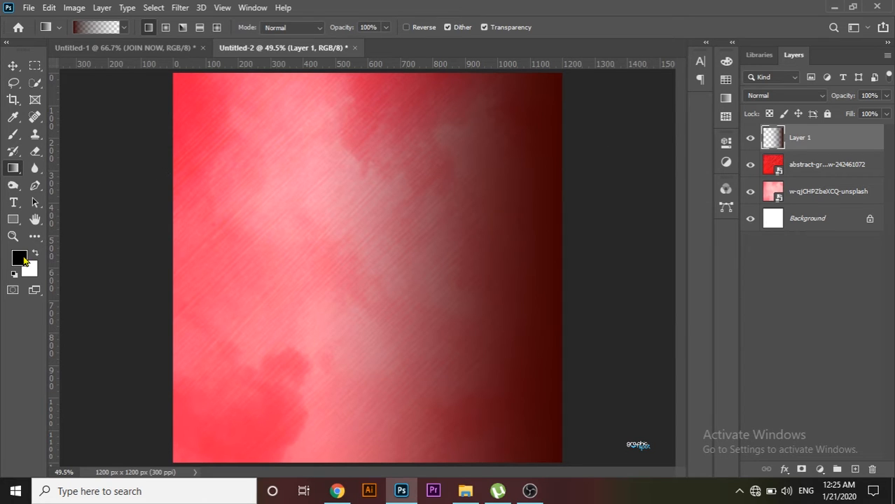
- Change the gradient's starting color stop to the brighter dark red 660202 and accept the gradient
left_click(86, 31)
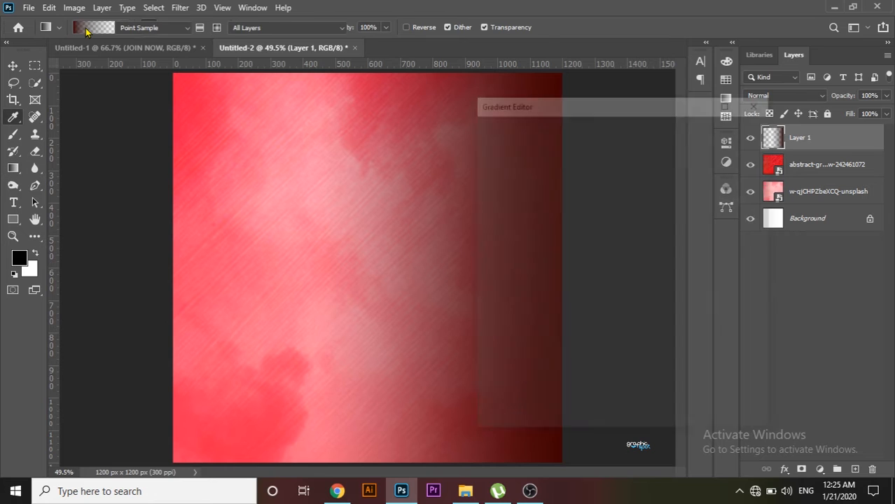
left_click(491, 343)
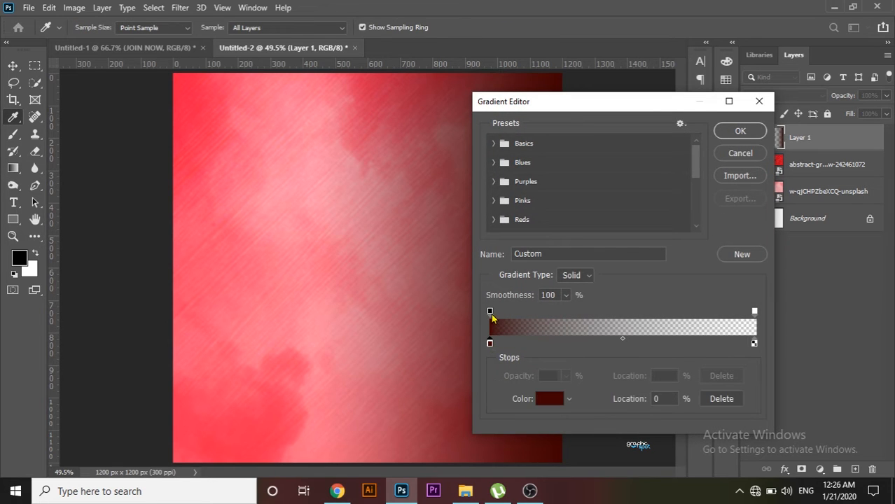
left_click(550, 398)
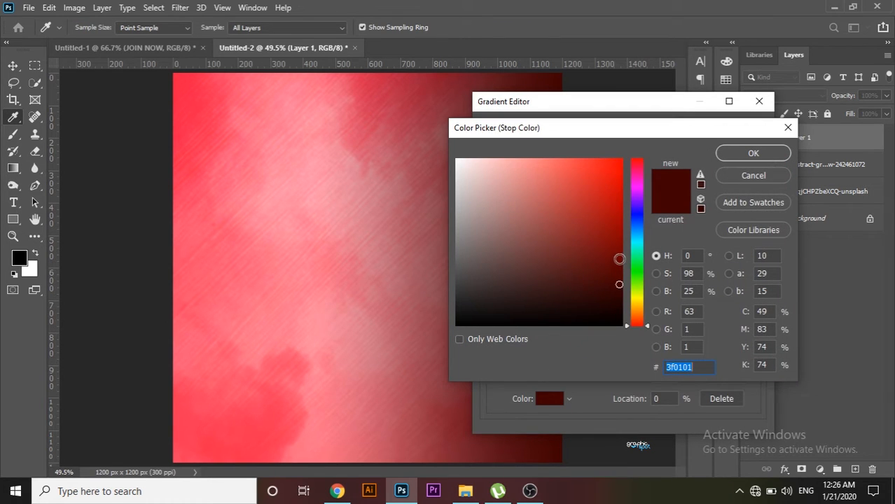
left_click(619, 259)
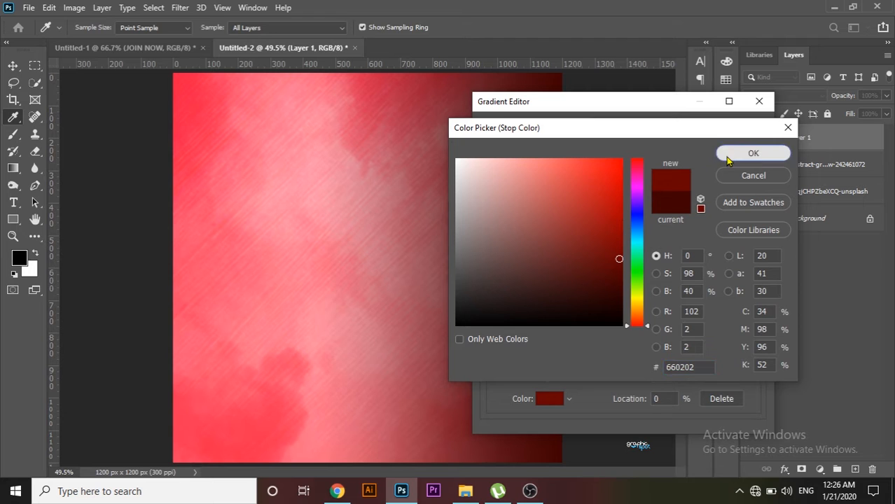
left_click(726, 158)
left_click(741, 132)
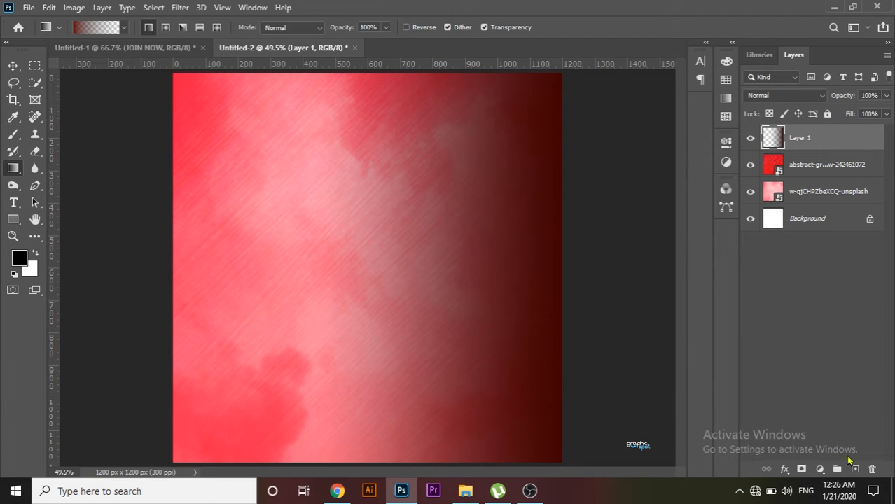
- Delete Layer 1 with the old gradient and create a new empty layer in its place
left_click(872, 469)
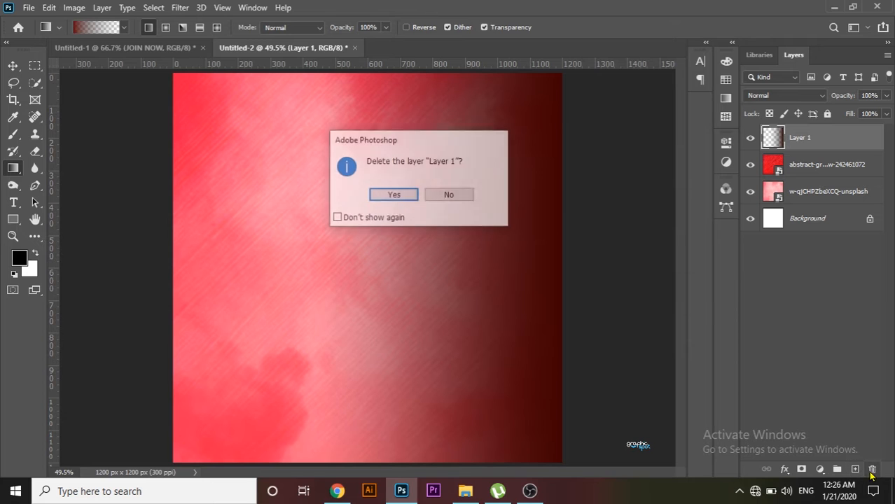
left_click(404, 197)
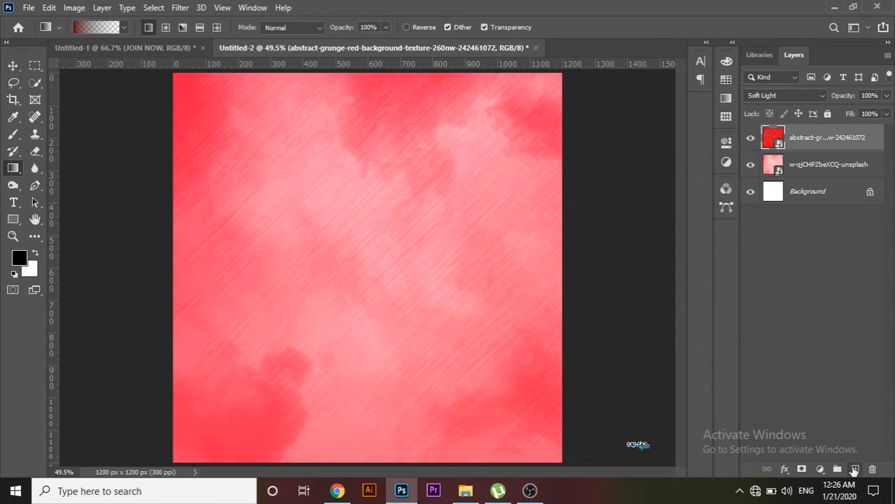
left_click(853, 469)
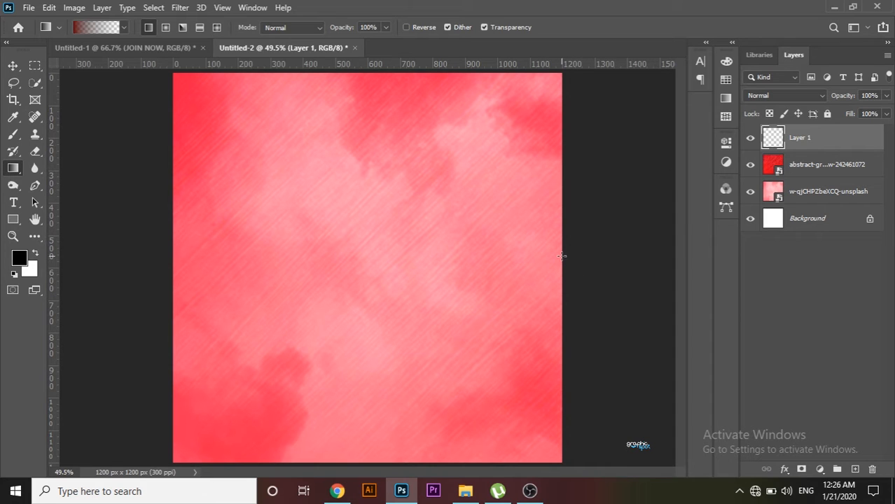
- Draw the dark red gradient on the new layer from the right and left canvas edges inward, darkening both sides
left_click_drag(561, 257, 406, 268)
left_click_drag(334, 272, 333, 272)
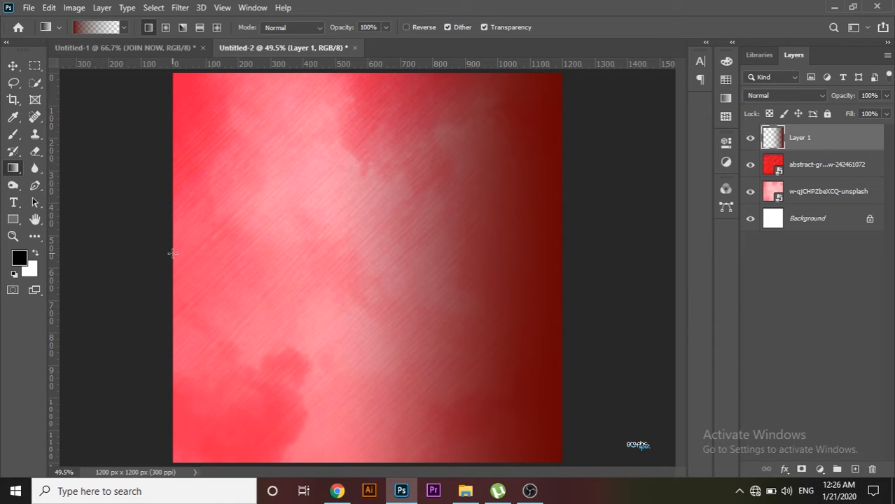
left_click_drag(349, 236, 342, 238)
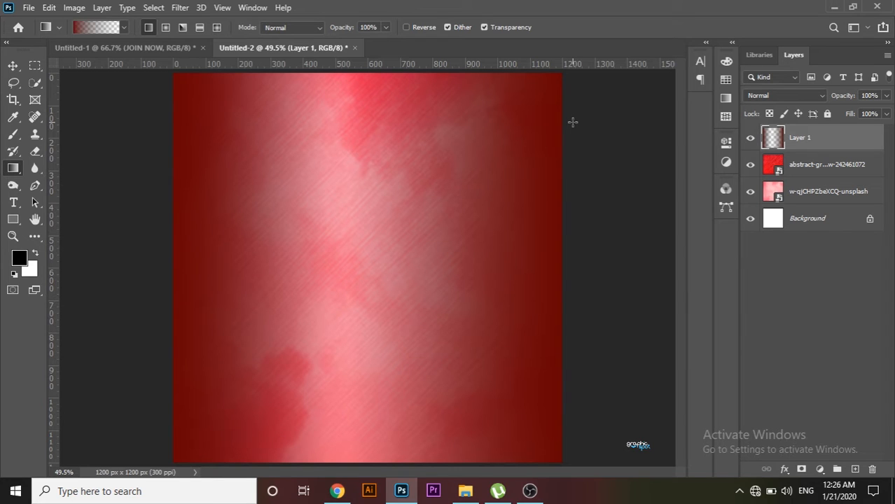
- Switch to the Move tool and hide the gradient layer, the red grunge texture and the pink cloud image
left_click(13, 65)
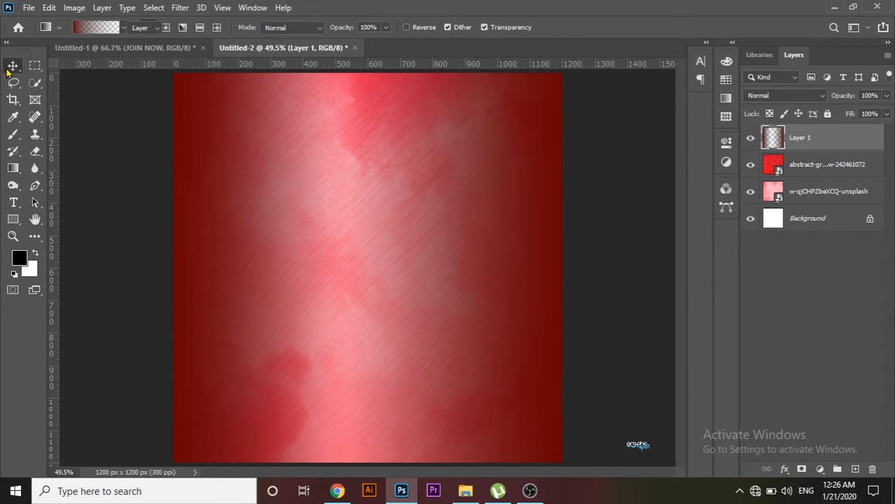
left_click(750, 138)
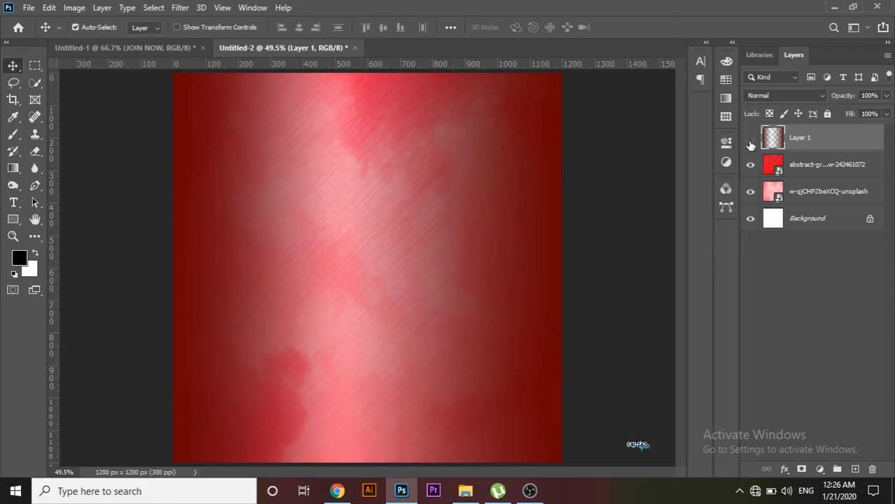
left_click(750, 166)
left_click(750, 191)
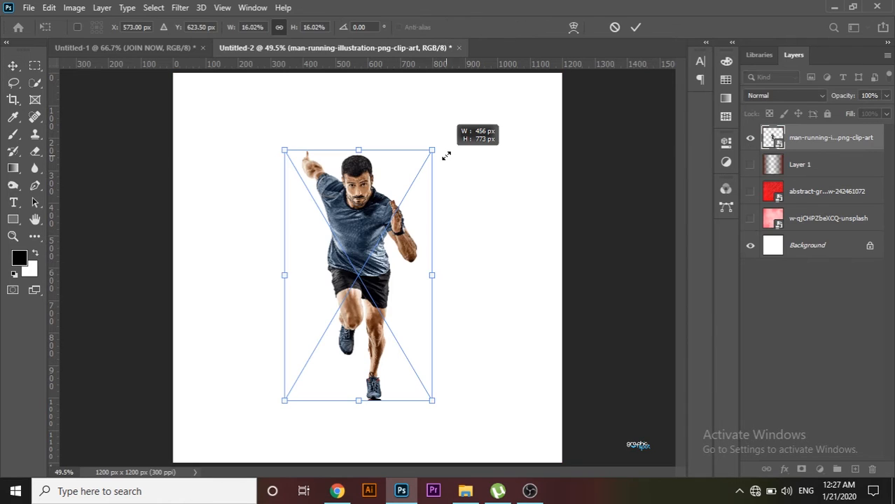
- Scale the placed running man image to about 17.5%, shift it slightly left on the canvas, and confirm the placement
left_click_drag(449, 152, 452, 145)
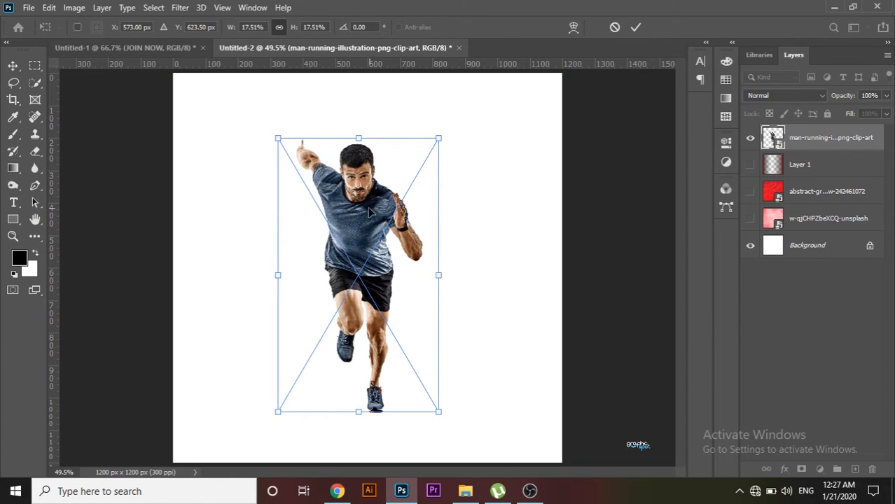
left_click_drag(366, 204, 355, 206)
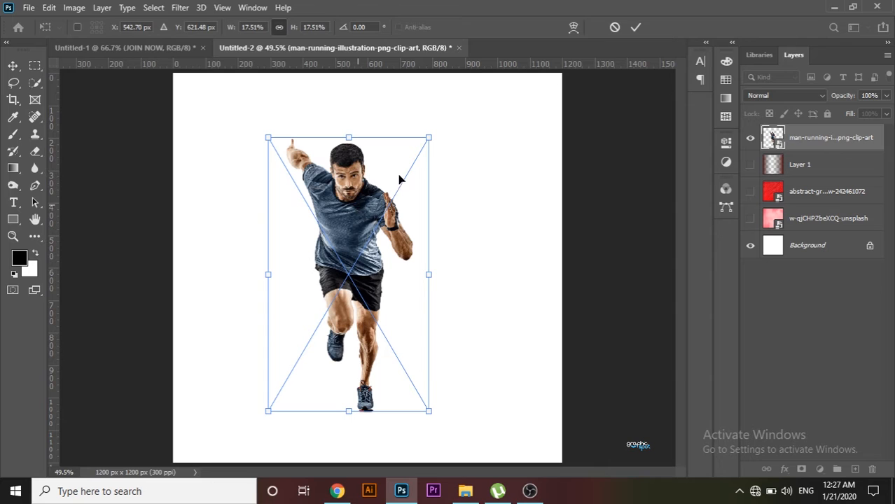
left_click(635, 27)
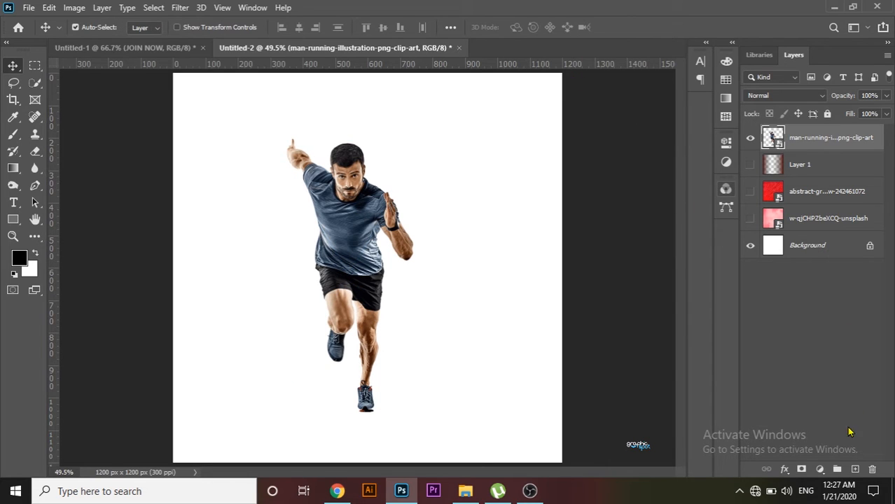
- Add a new layer above the running man and paint one soft black spot below his lower shoe with a 129 px brush
left_click(854, 469)
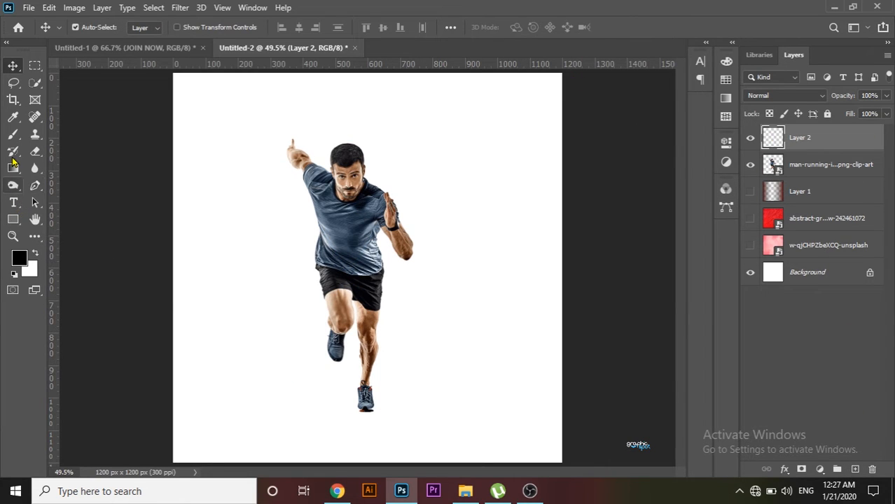
left_click(13, 134)
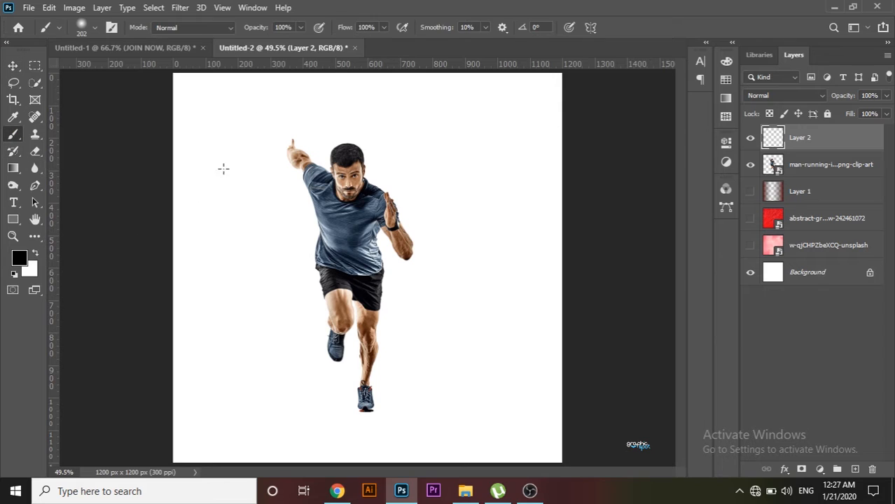
left_click(384, 28)
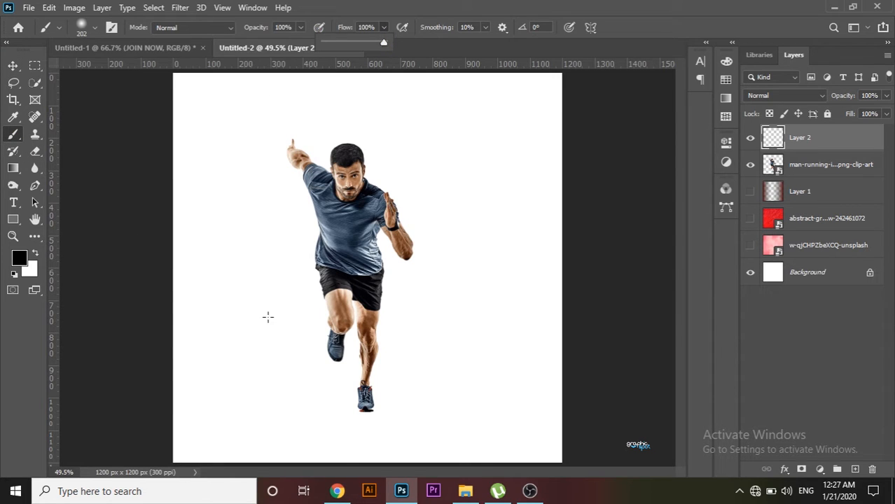
mouse_move(268, 317)
left_mouse_down()
mouse_move(276, 322)
mouse_move(258, 329)
left_mouse_up()
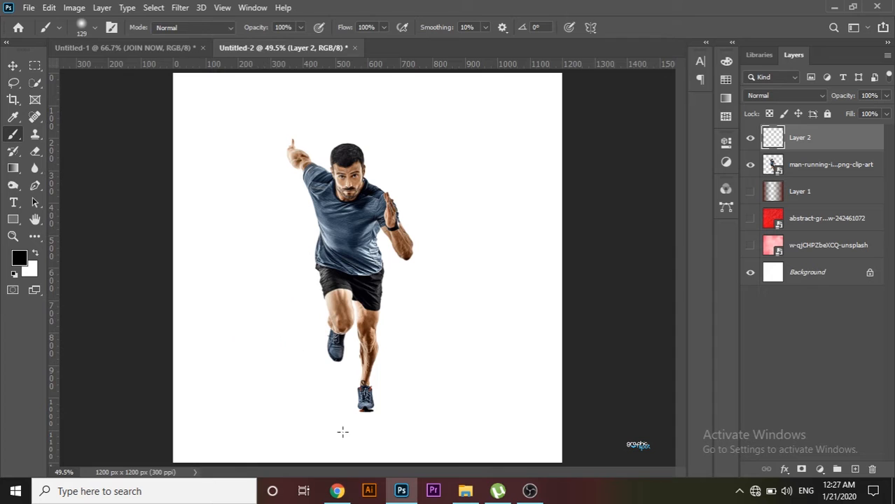
left_click(367, 424)
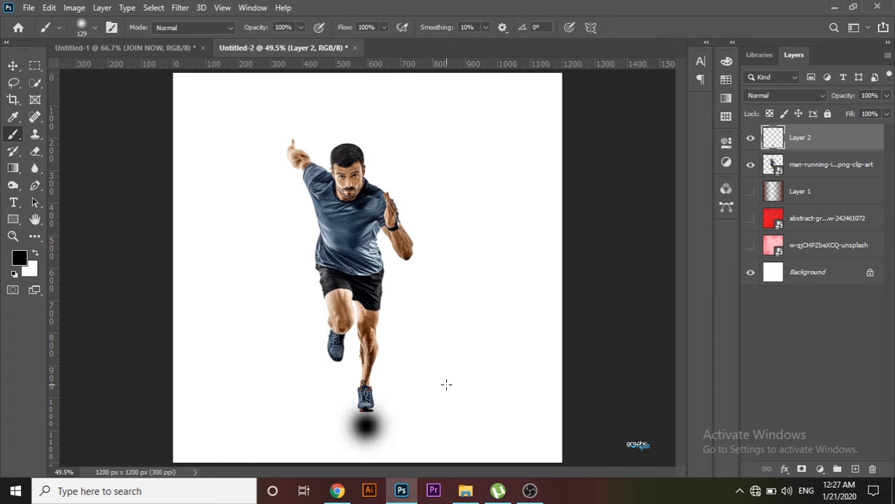
- Flatten the black spot into a thin ground shadow directly under the lower shoe and nudge it slightly left
key("ctrl+t")
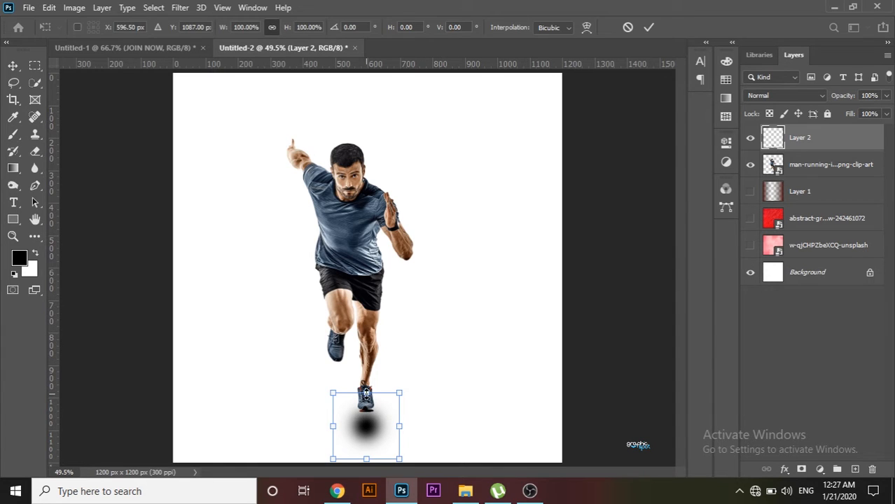
mouse_move(365, 399)
left_mouse_down()
mouse_move(369, 444)
mouse_move(393, 451)
mouse_move(365, 417)
left_mouse_up()
left_click(649, 27)
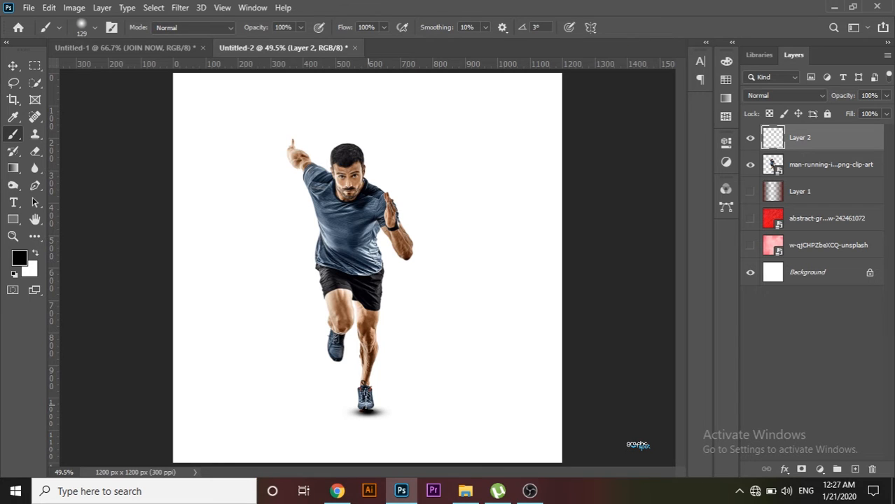
left_click(13, 66)
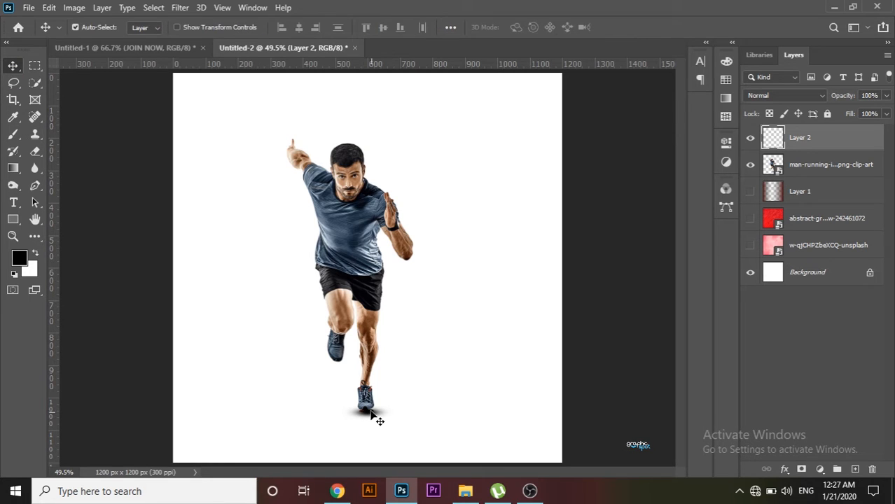
key("Left")
key("Left")
key("Left")
key("Left")
key("Left")
- Show the gradient layer, the red grunge texture and the pink cloud image again, and select Layer 1
left_click_drag(750, 192, 748, 240)
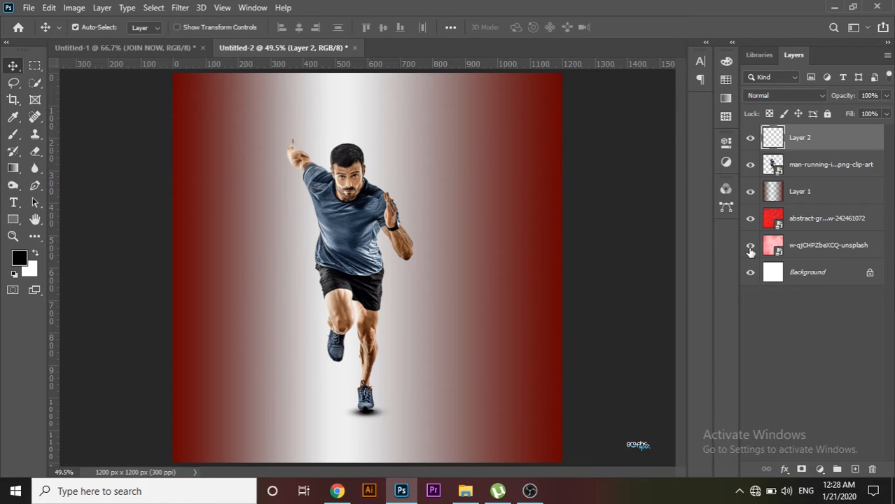
left_click(750, 249)
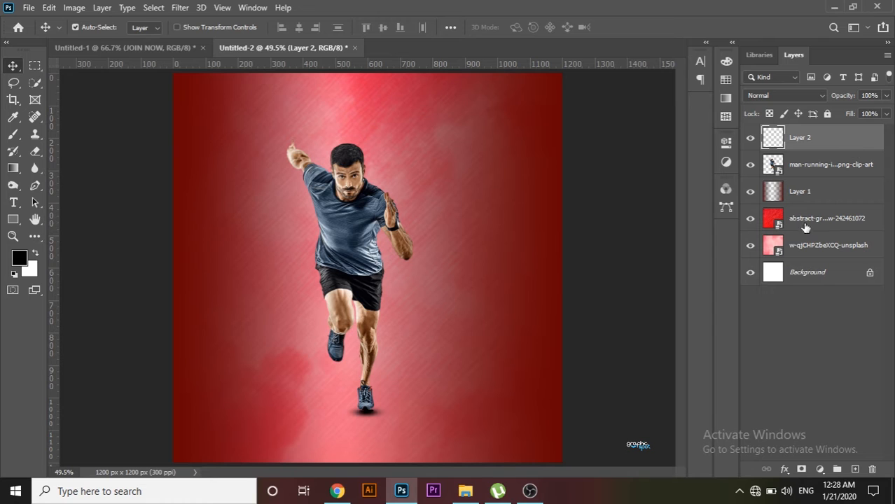
left_click(807, 201)
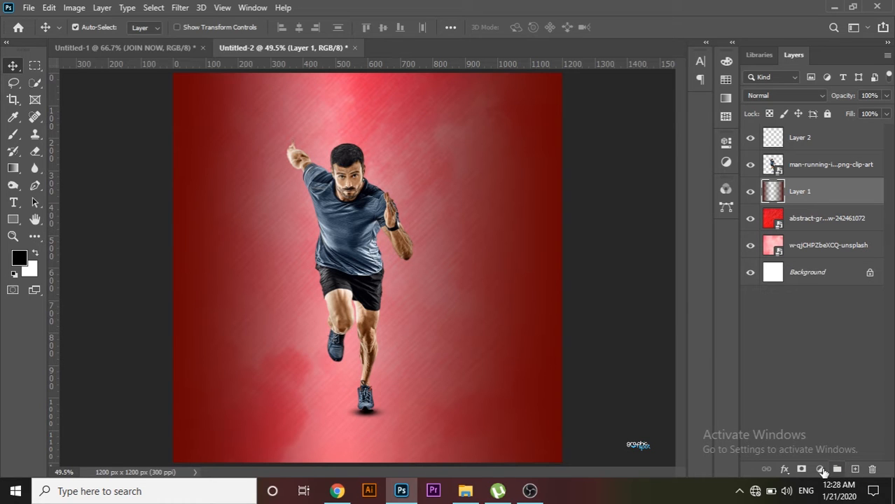
left_click(820, 469)
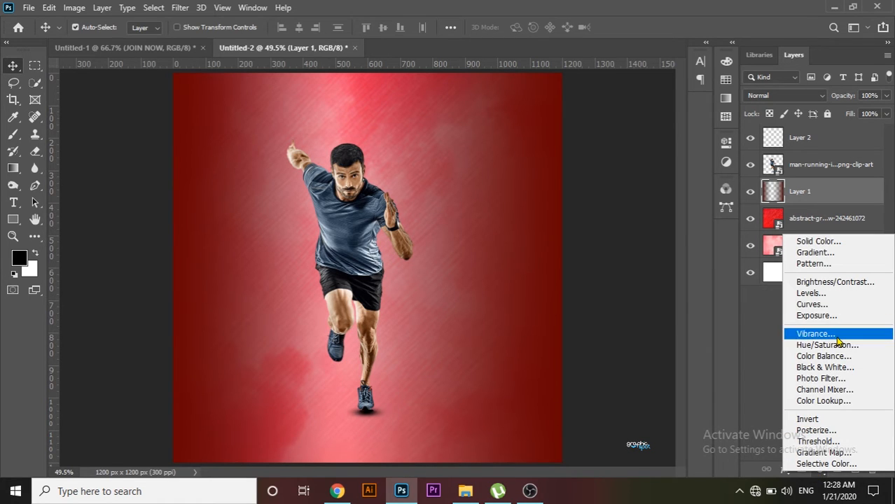
left_click(824, 389)
left_click(689, 140)
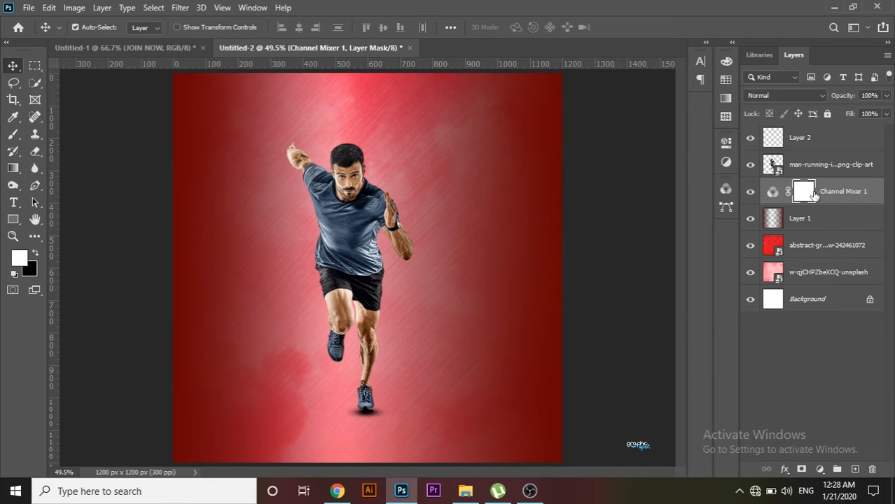
left_click(843, 201)
key("Delete")
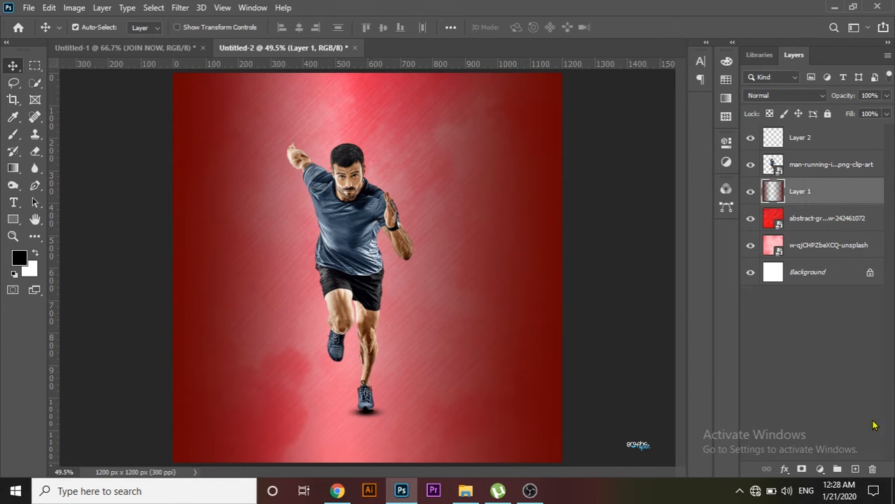
- Add a Color Lookup adjustment above Layer 1 with the EdgyAmber.3DL 3DLUT file
left_click(820, 469)
left_click(823, 401)
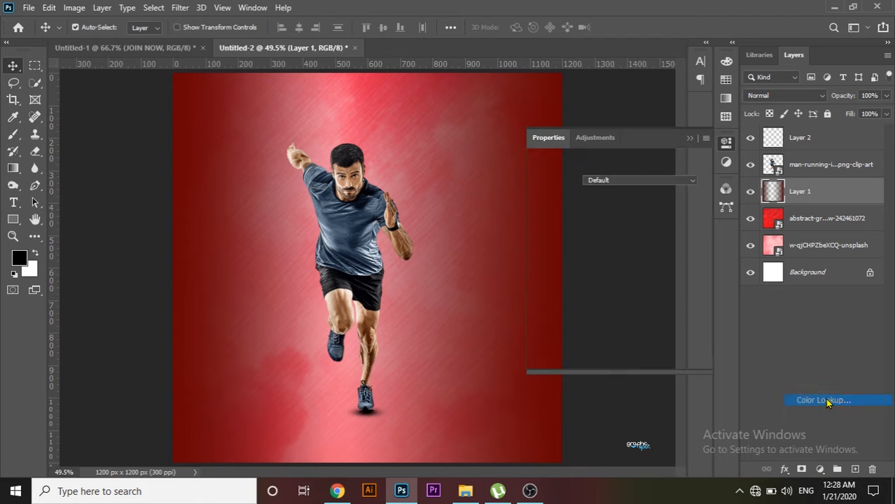
left_click(625, 185)
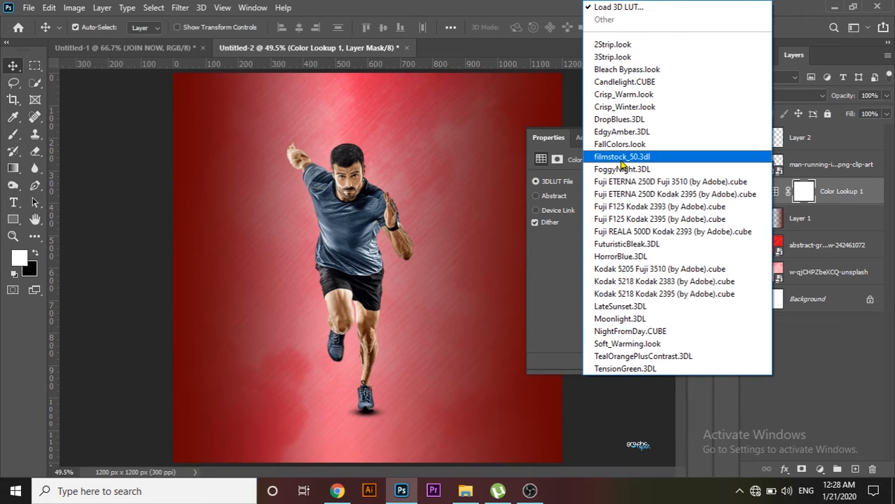
left_click(621, 134)
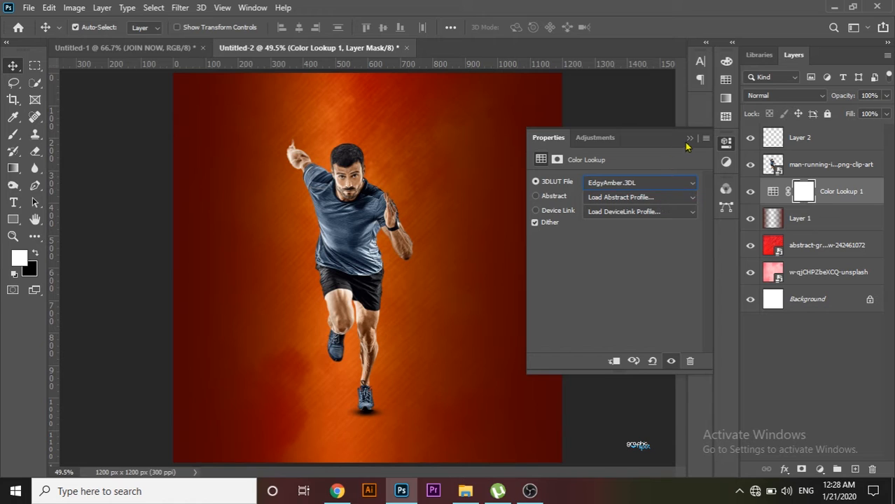
left_click(689, 138)
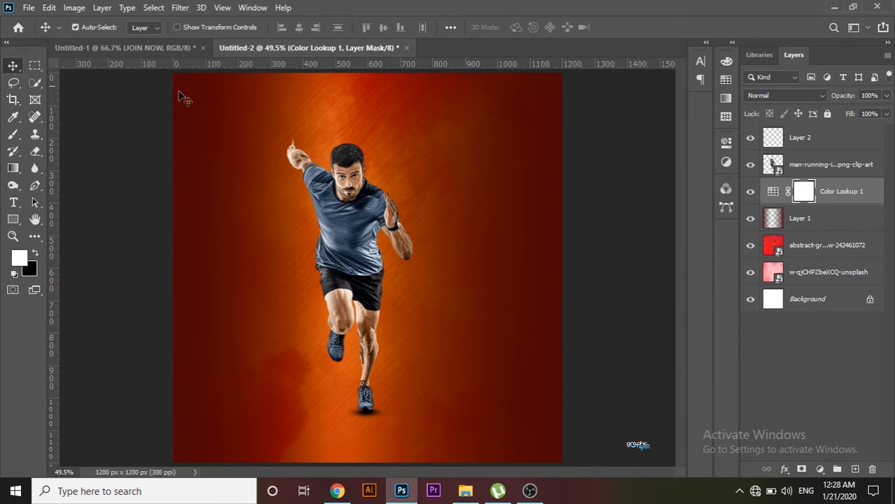
- Reset the foreground and background colours to black and white, and add an empty layer above Layer 2
left_click(813, 139)
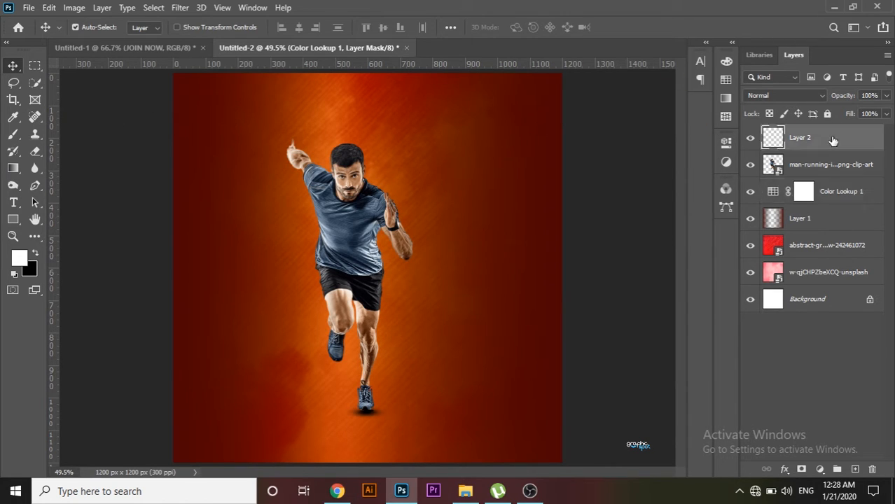
key("d")
left_click(855, 469)
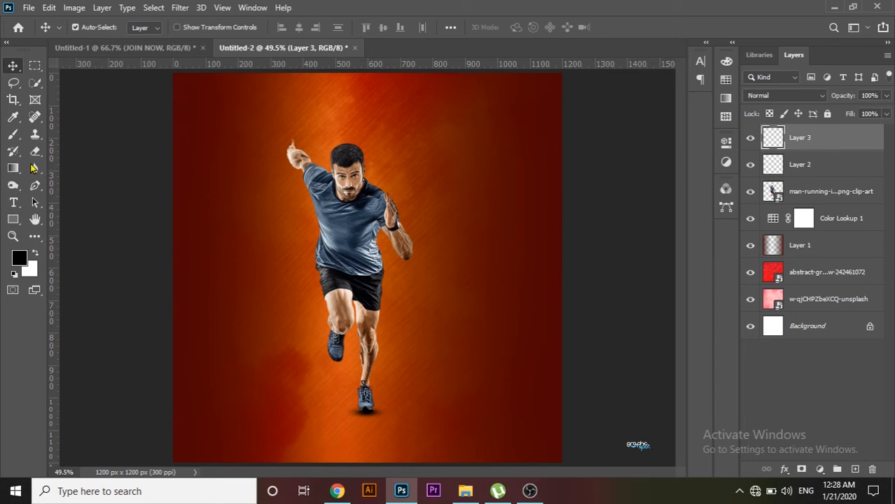
- Enter white AvailaBrush text beside the man's raised arm on four lines: "Do", "What Ever", "You Want", "TO"
left_click(14, 202)
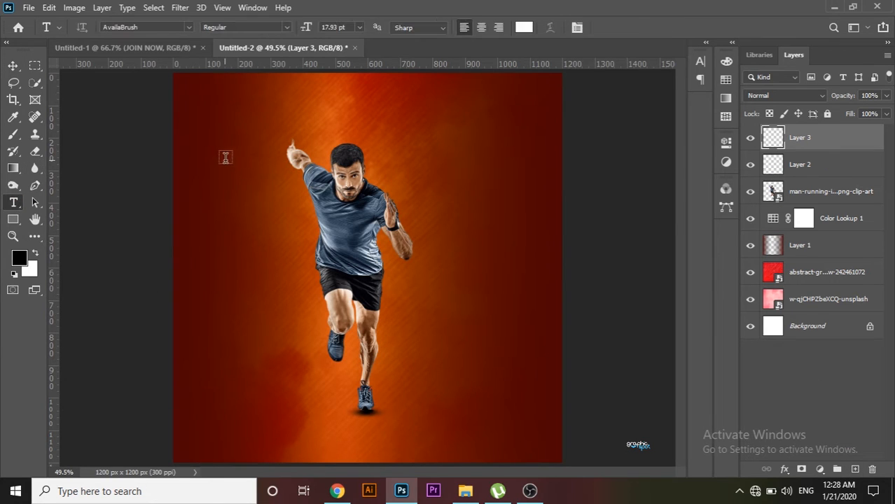
left_click(224, 161)
key("BackSpace")
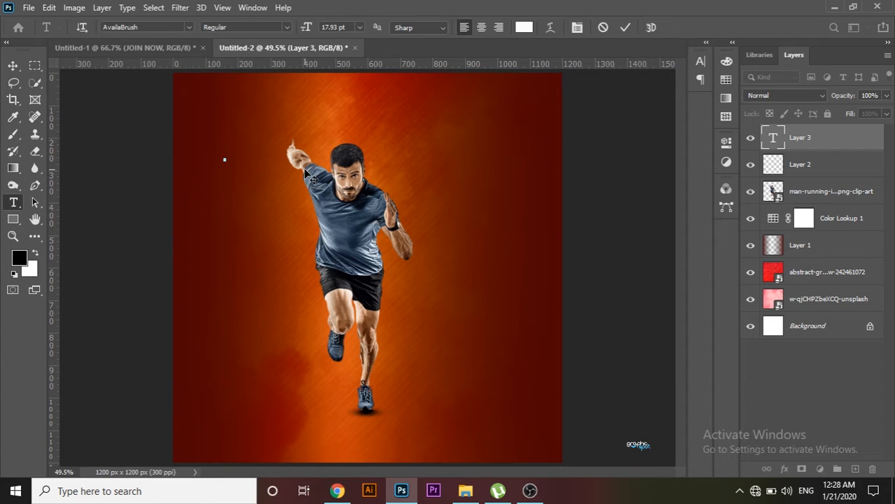
type("Do ")
type("W")
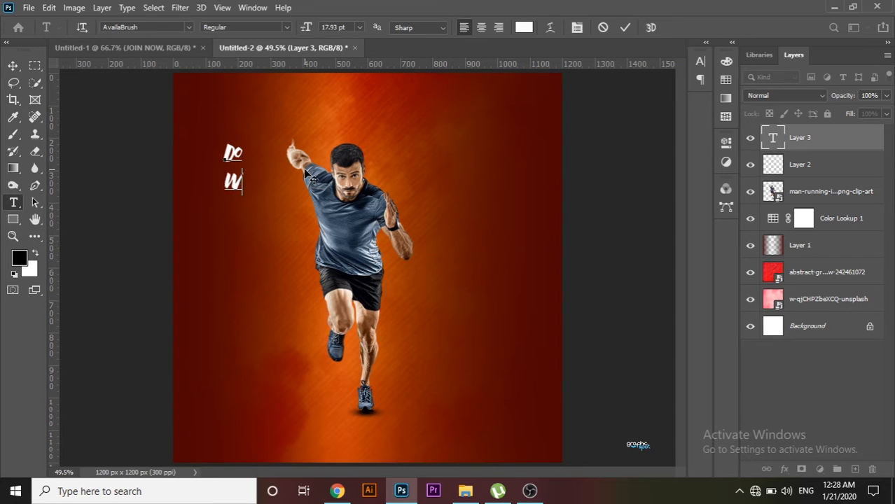
type("hat E")
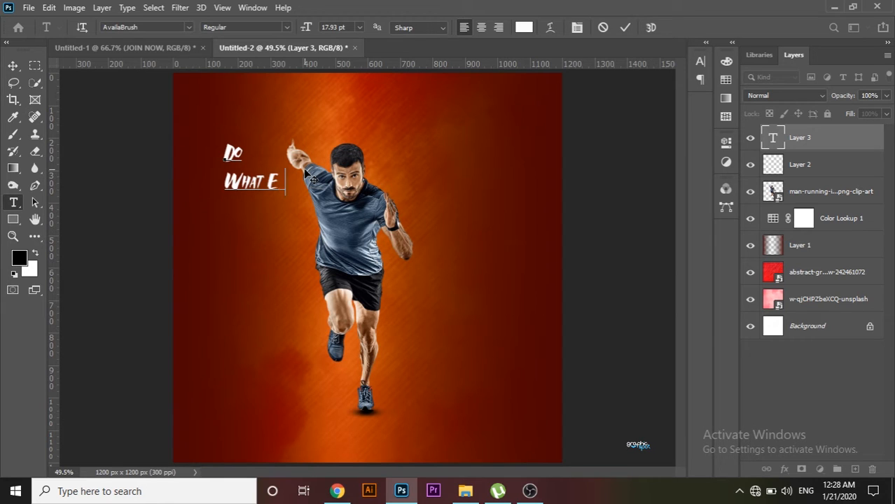
type("ver")
key("Return")
type("Yo")
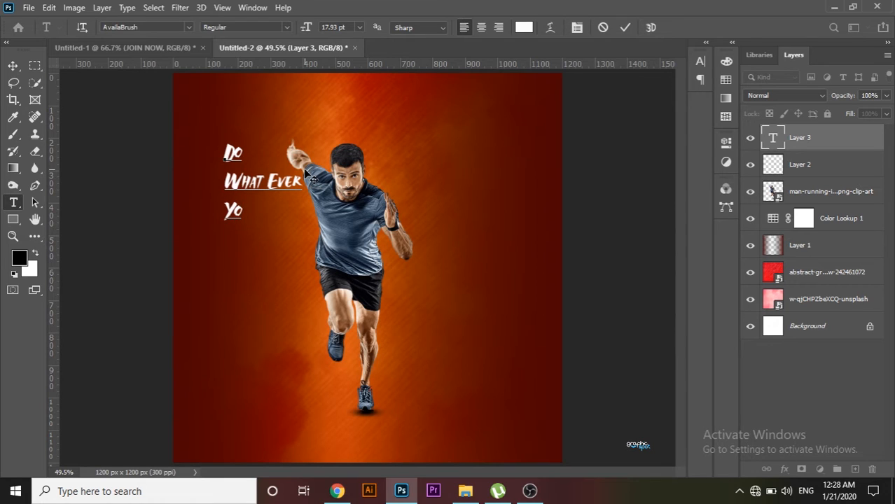
type("u Wab")
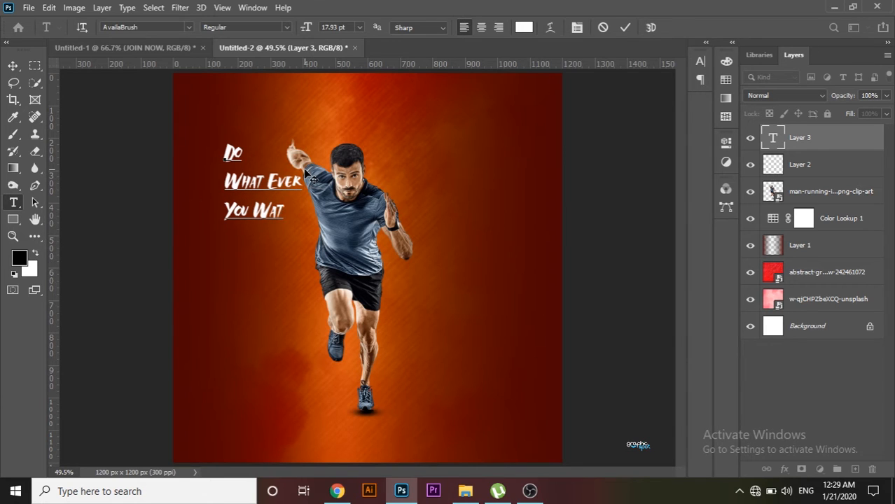
key("BackSpace")
type("nt")
key("Return")
type("TO")
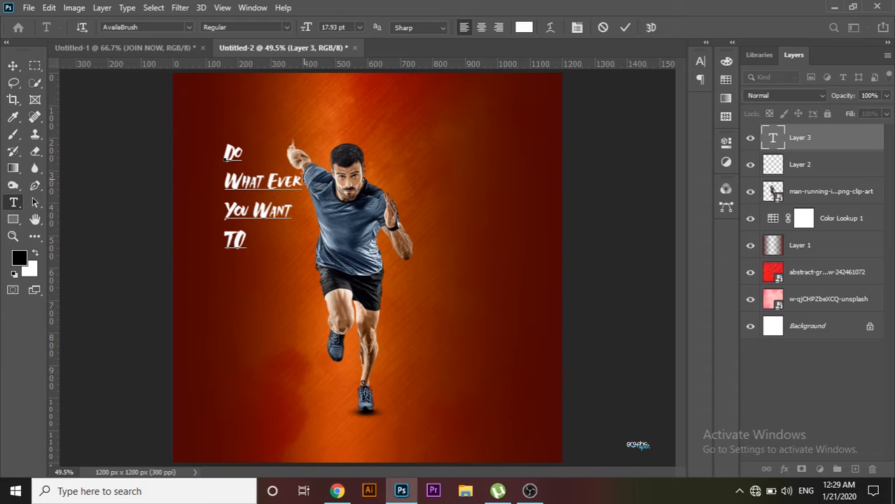
- Remove "Ever" from the second text line and rearrange the rest as "You" and "Want TO" on separate lines
key("BackSpace")
key("BackSpace")
key("BackSpace")
key("BackSpace")
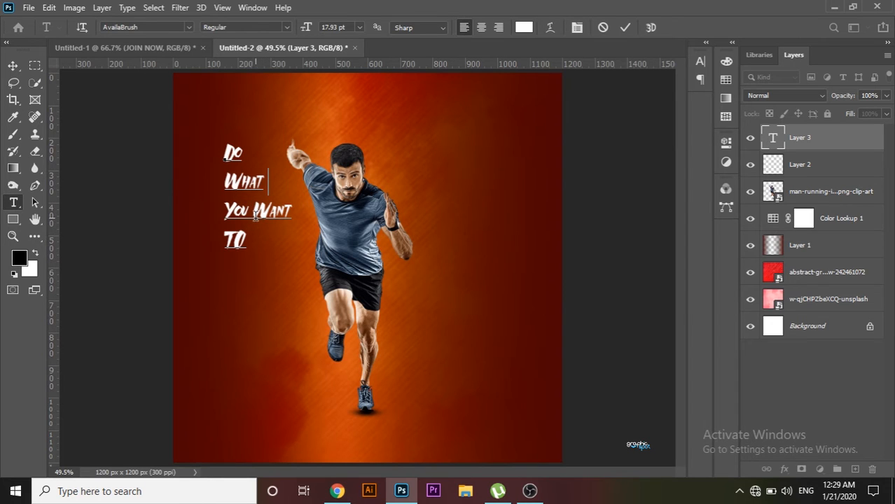
key("Return")
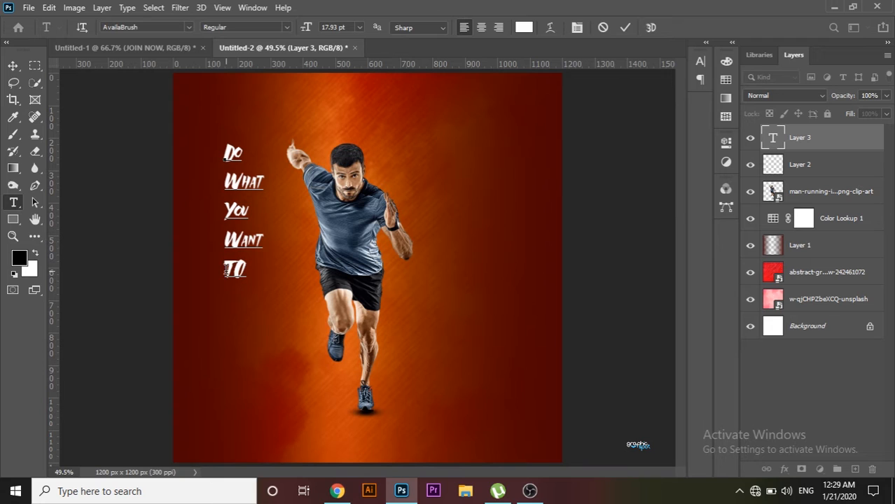
left_click(226, 270)
key("BackSpace")
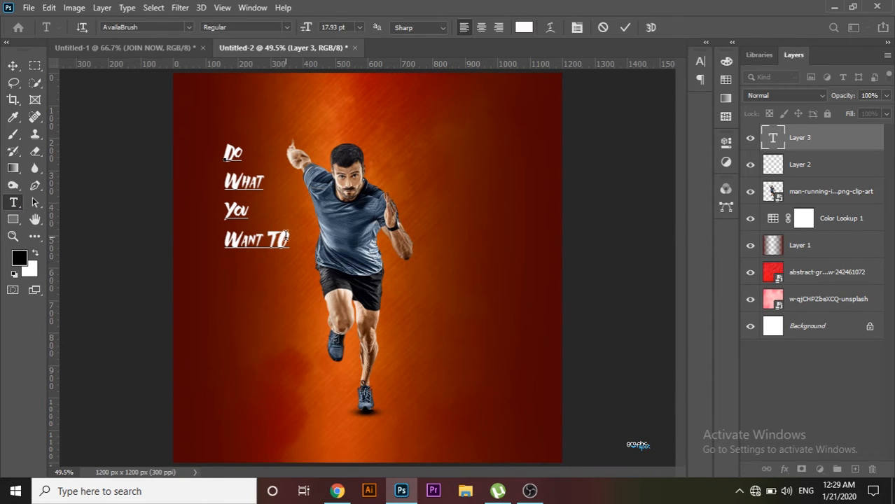
- Add a final text line "Do" and correct "TO" to "To" in the line above it
left_click(286, 239)
key("Return")
type("Do")
key("Delete")
type("0")
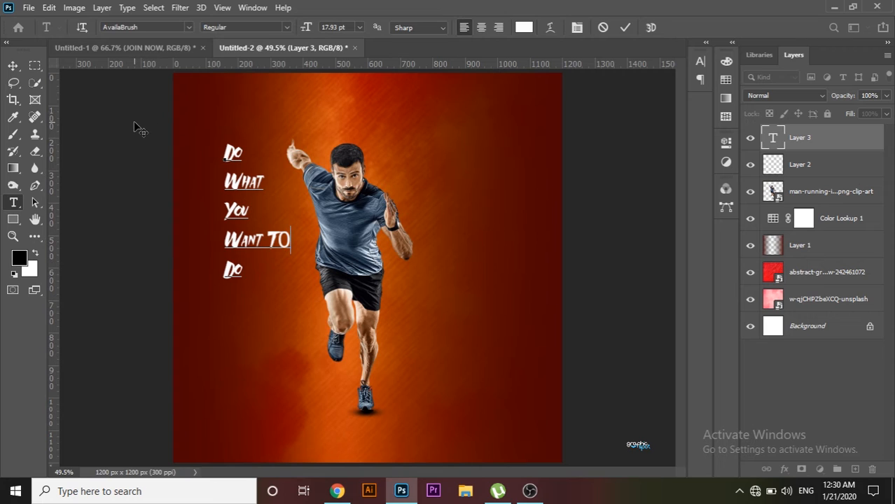
key("Left")
key("Delete")
type("o")
key("BackSpace")
key("BackSpace")
type("T")
- Scale the slogan text up to about 168% and place it beside the man, running from shoulder height to his feet
left_click(13, 65)
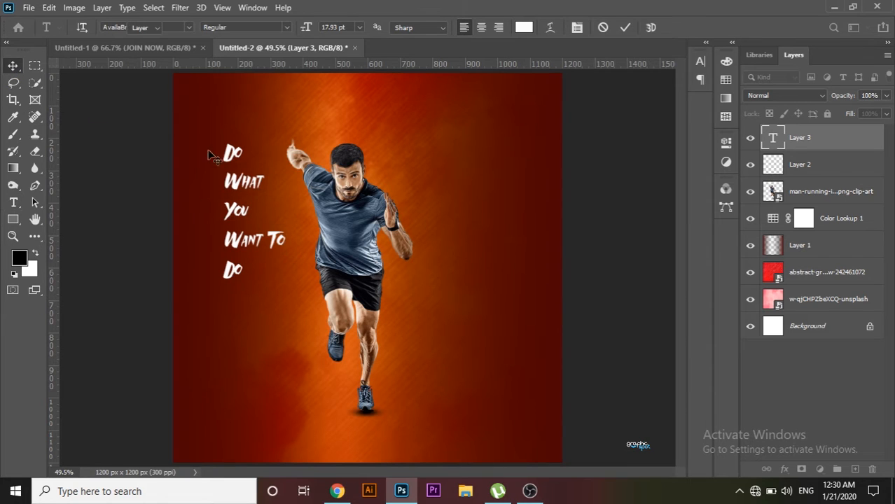
left_click_drag(236, 166, 245, 194)
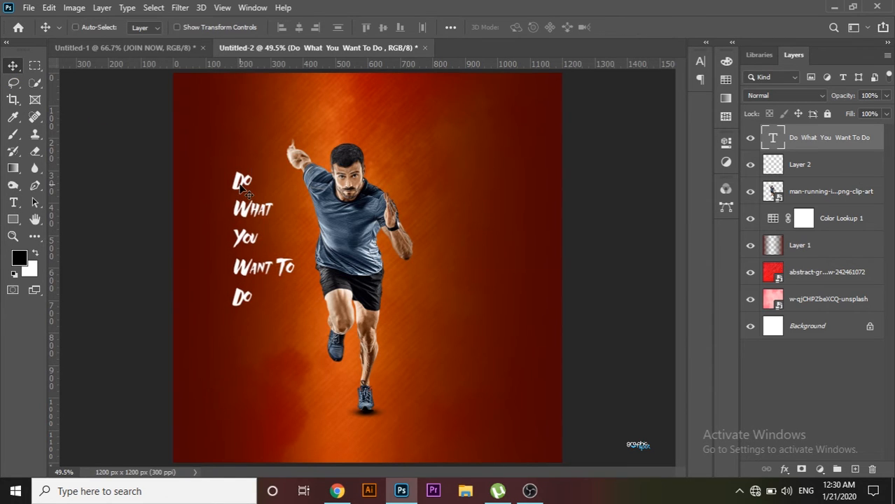
key("ctrl+t")
left_click_drag(295, 168, 314, 122)
key("super")
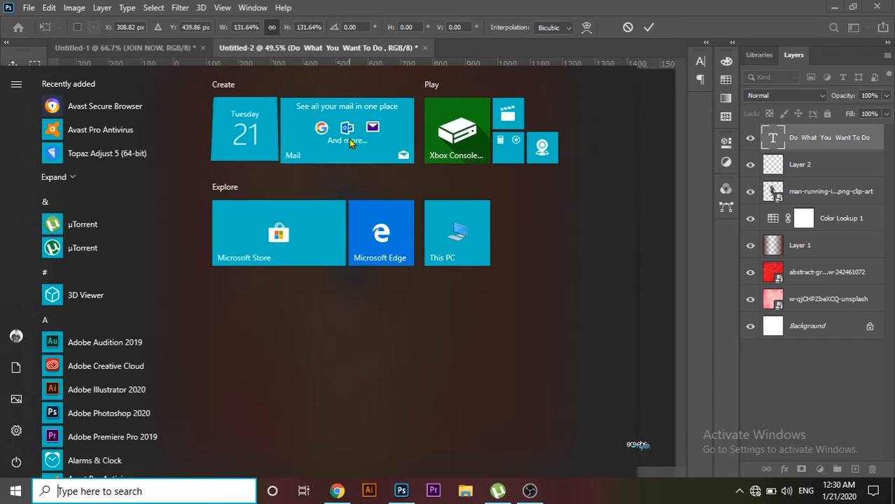
key("super")
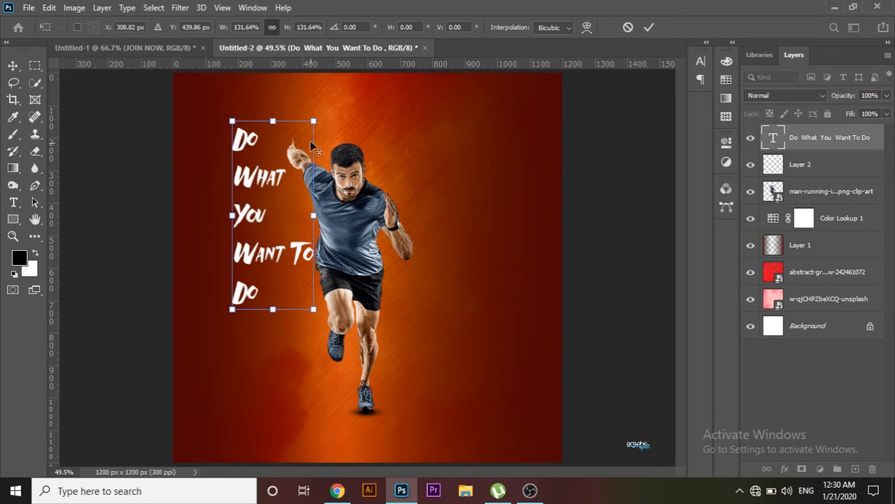
left_click_drag(313, 121, 345, 103)
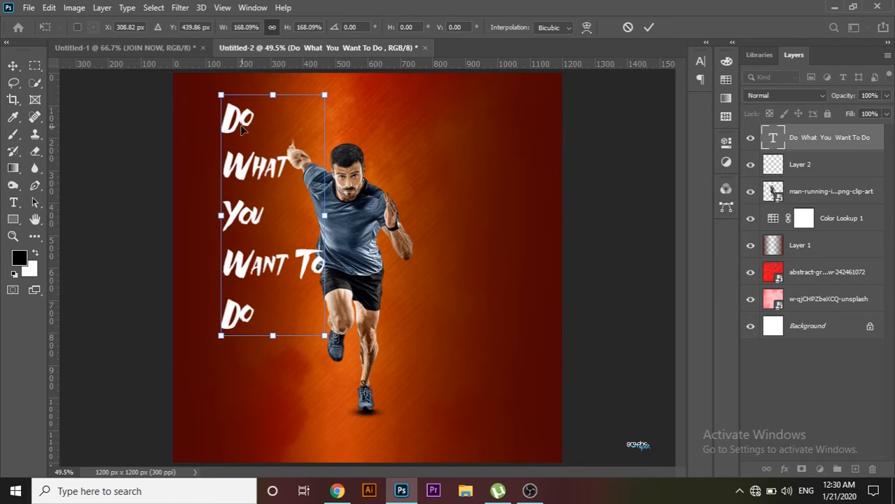
left_click_drag(245, 125, 270, 184)
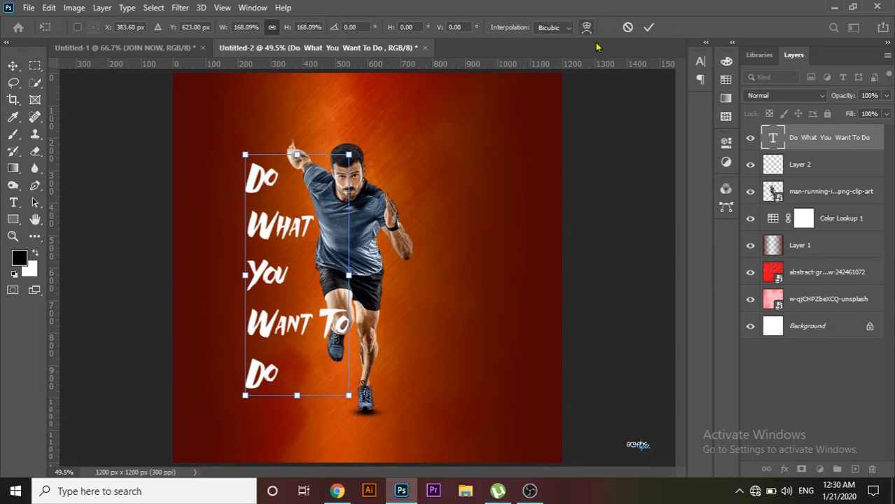
left_click(648, 27)
- Try the Modster Script font on the whole slogan text
key("t")
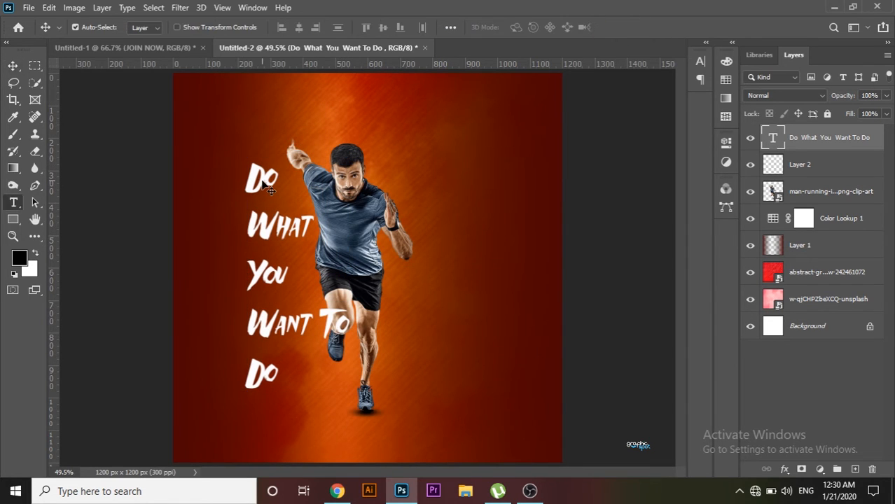
left_click(263, 184)
key("ctrl+a")
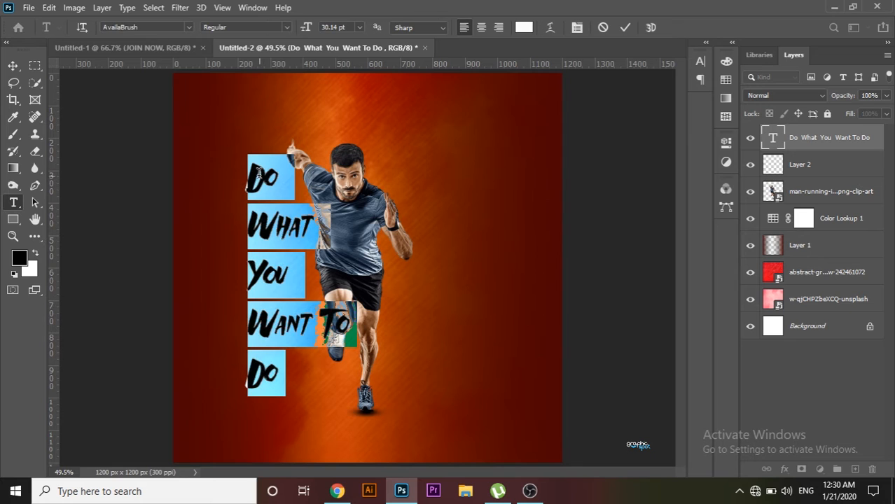
left_click(190, 27)
scroll(306, 265, "down", 12)
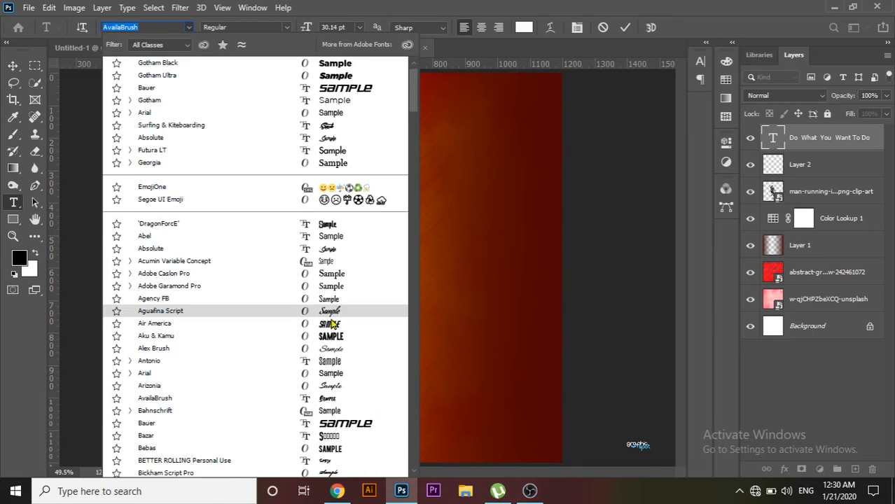
scroll(344, 333, "down", 6)
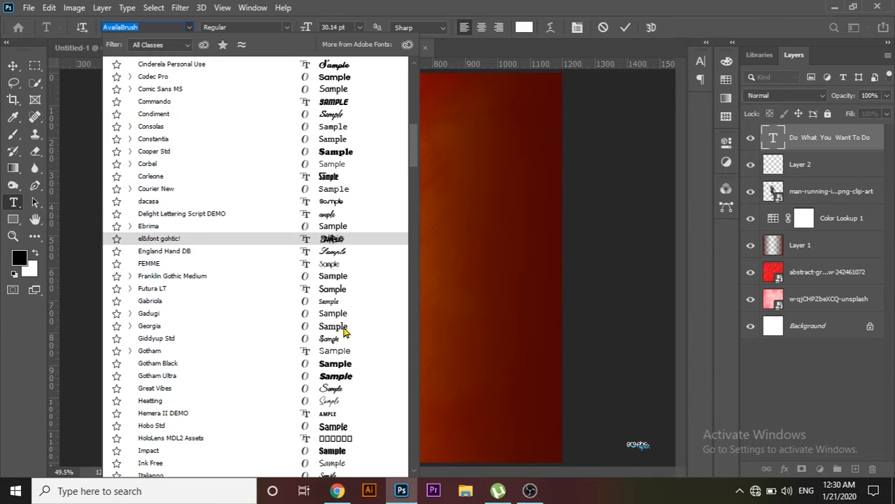
scroll(348, 334, "down", 6)
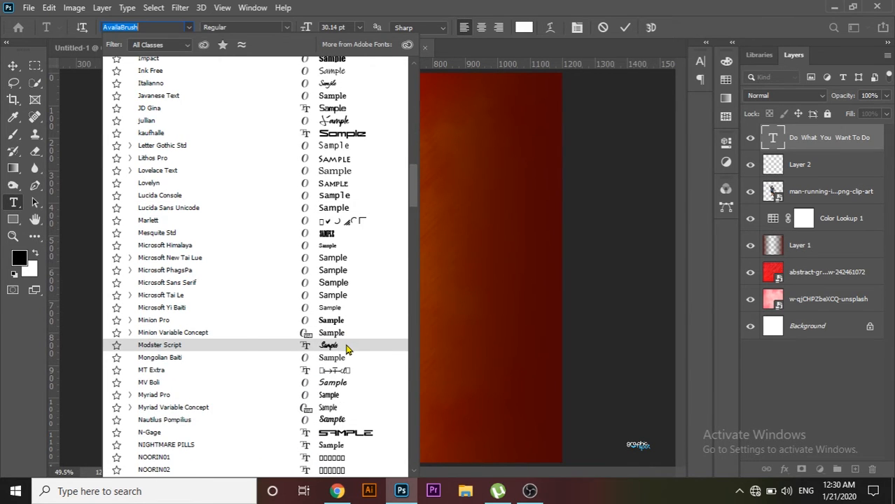
left_click(347, 349)
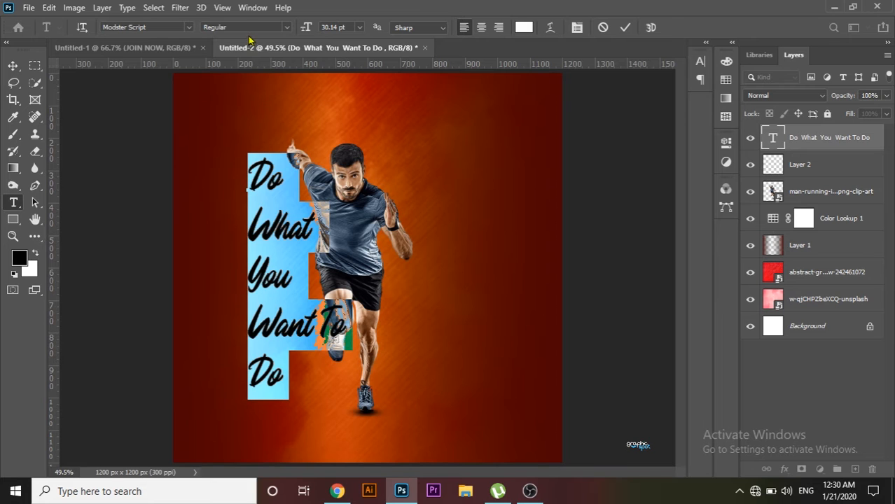
- Set the whole slogan's font to Surfing & Kiteboarding
left_click(188, 28)
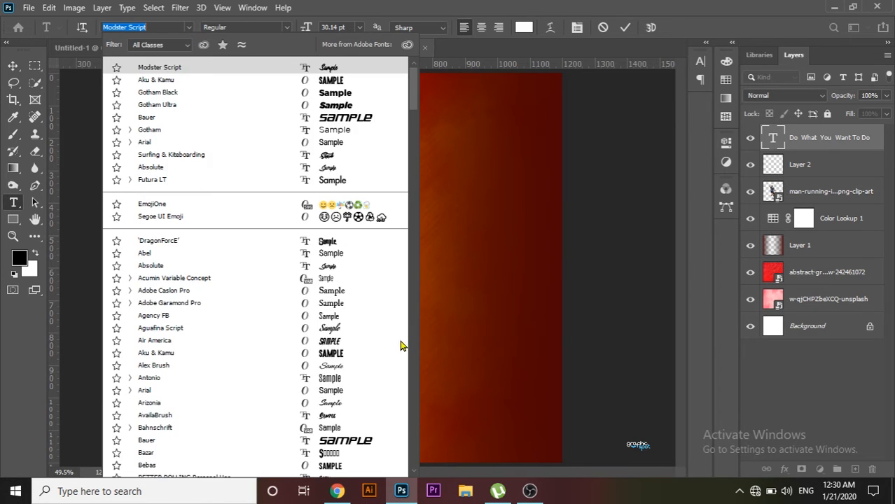
scroll(356, 343, "down", 8)
scroll(354, 344, "down", 3)
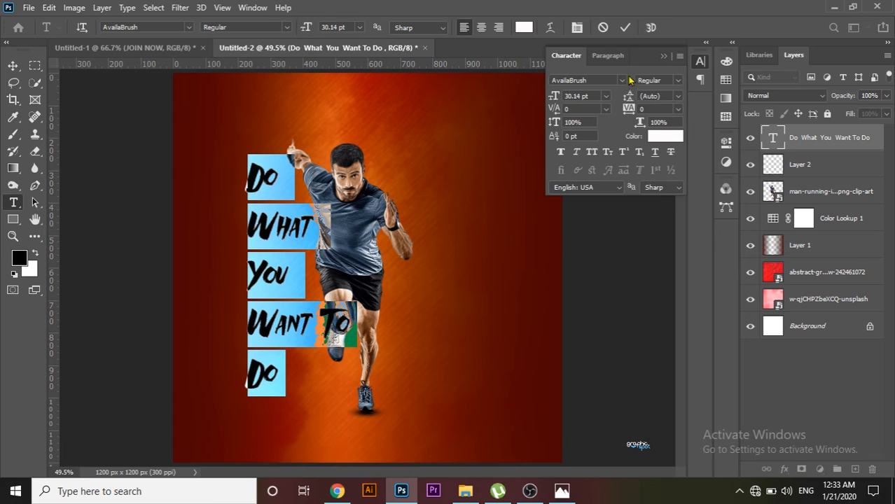
left_click(628, 82)
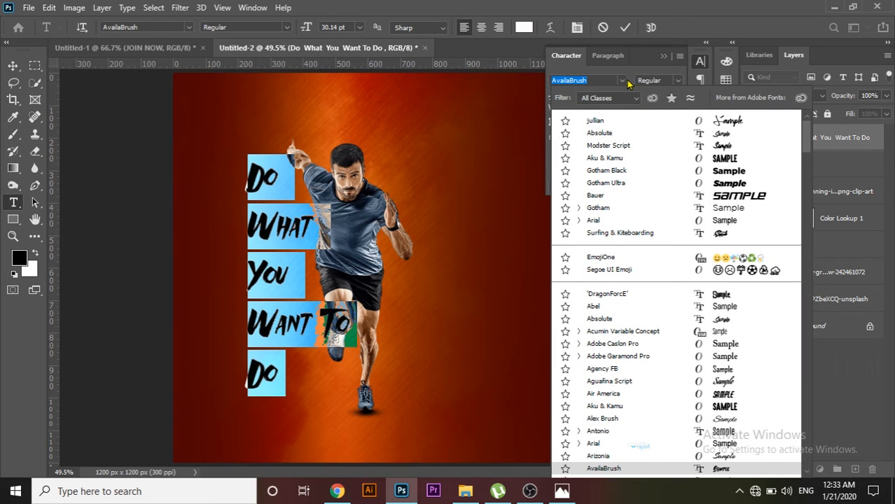
left_click(721, 238)
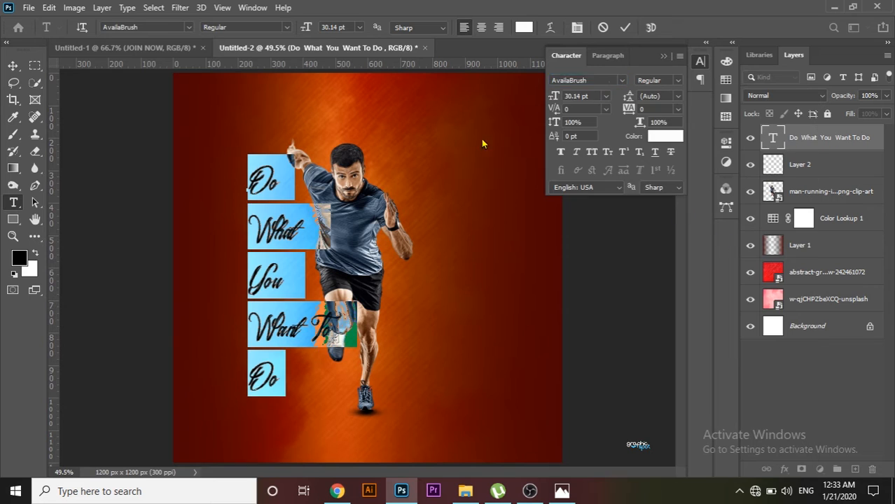
left_click(13, 65)
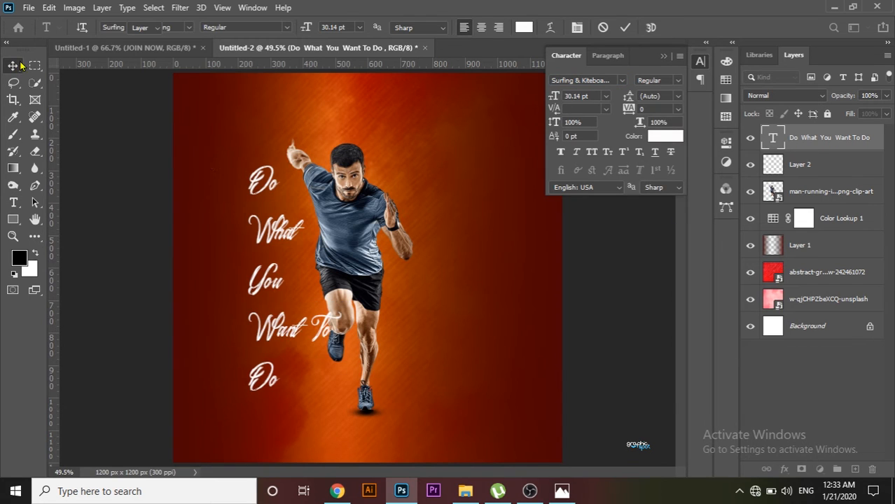
- Nudge the slogan slightly right and tighten its leading to 24.71 pt
left_click_drag(270, 184, 283, 183)
double_click(284, 183)
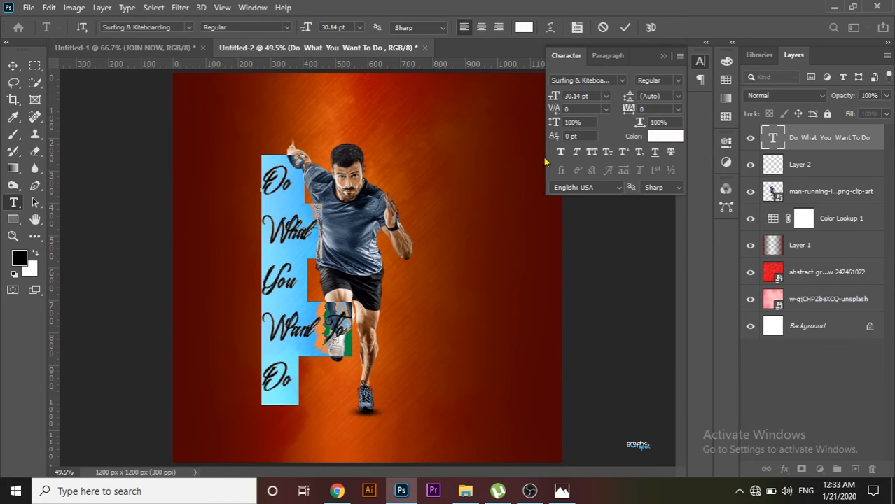
left_click_drag(627, 96, 619, 100)
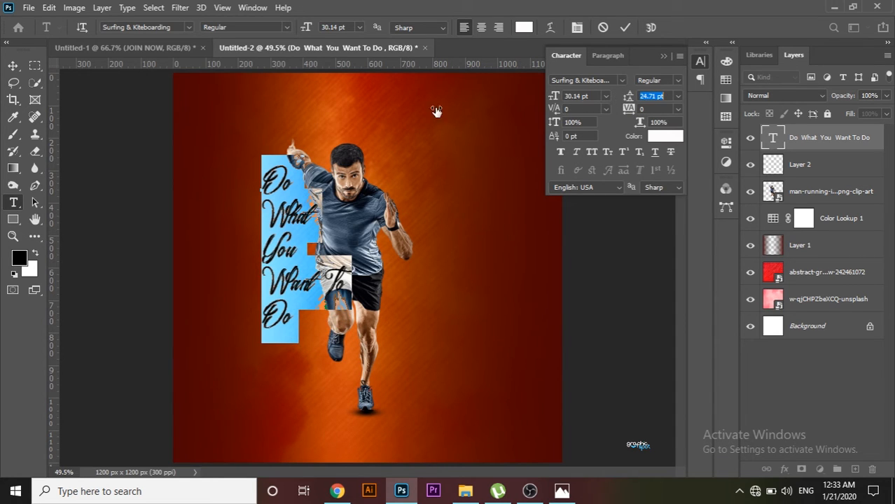
left_click(12, 65)
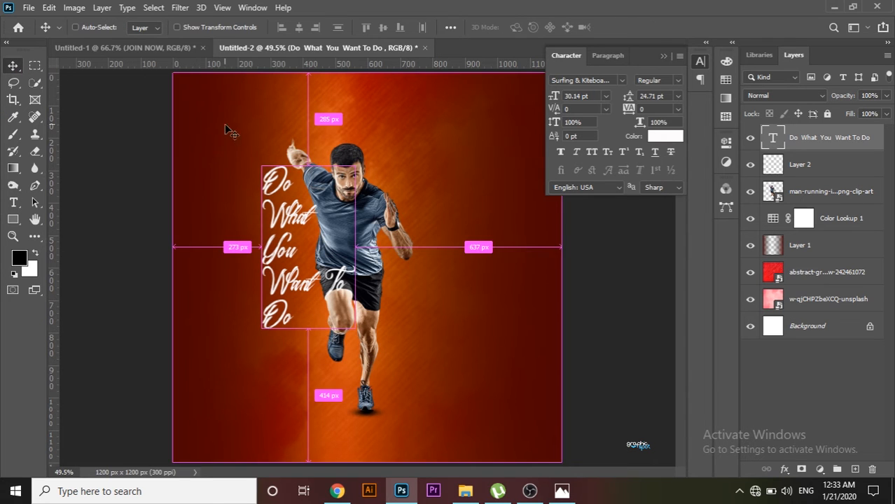
- Scale the slogan to about 146%, bringing the font size to 43.88 pt, and shift it slightly down and left
key("ctrl+t")
left_click_drag(356, 152, 374, 117)
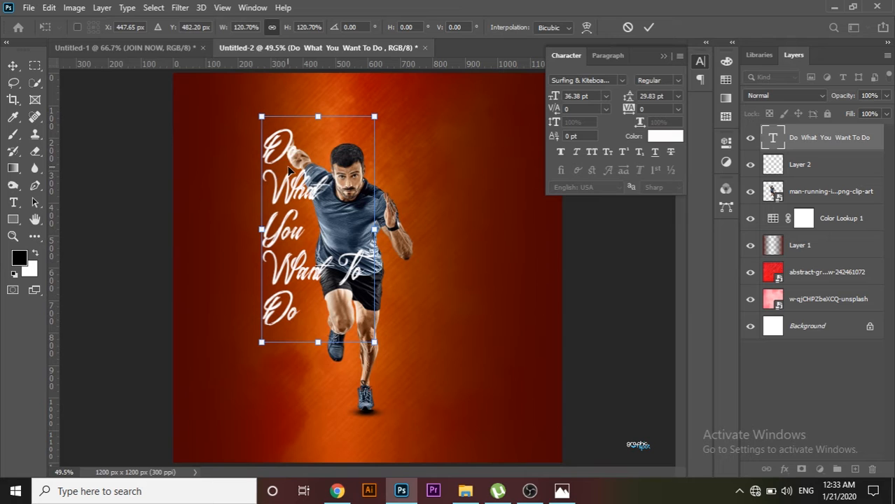
key("ctrl+z")
left_click_drag(354, 152, 377, 113)
left_click_drag(277, 164, 273, 179)
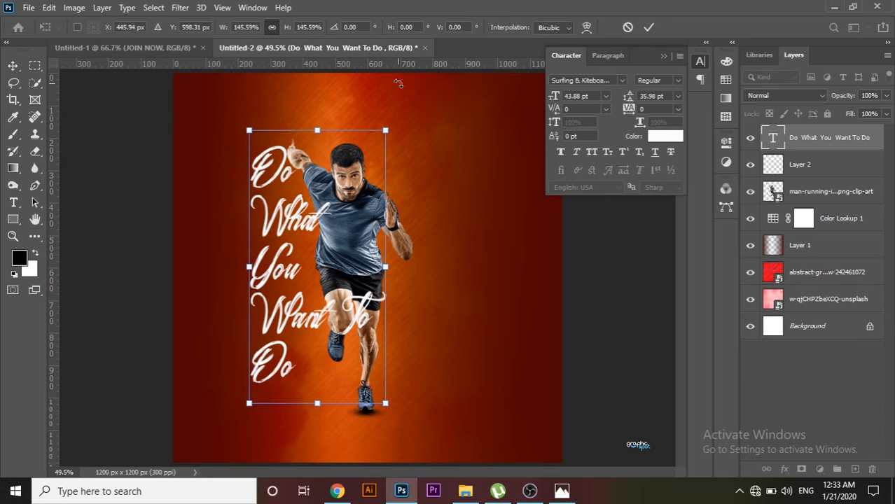
left_click(648, 28)
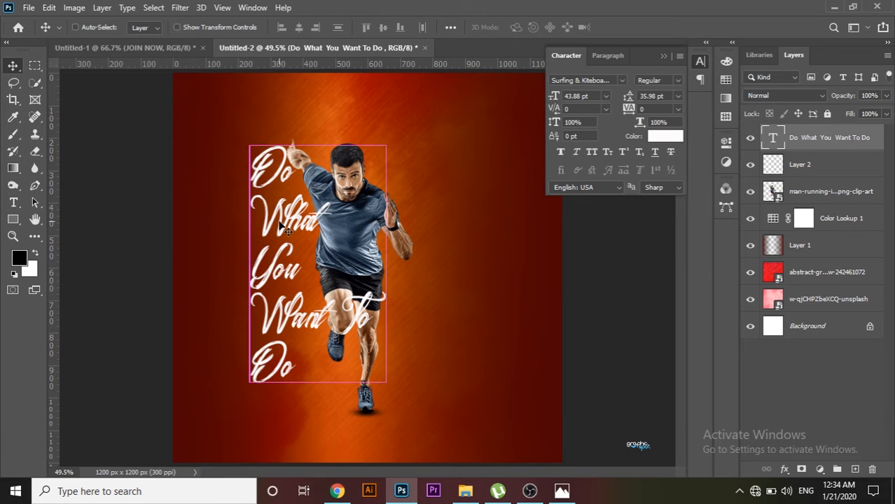
- Enlarge the slogan by about 116.5% to a font size of 51.13 pt and centre it vertically on the canvas
key("ctrl+t")
left_click_drag(387, 128, 397, 112)
mouse_move(312, 217)
left_mouse_down()
mouse_move(303, 229)
mouse_move(303, 220)
left_mouse_up()
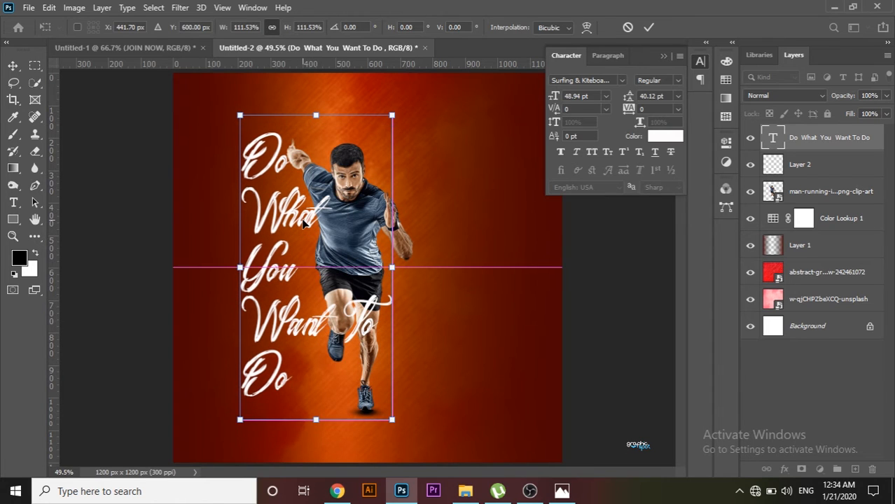
left_click_drag(392, 112, 395, 108)
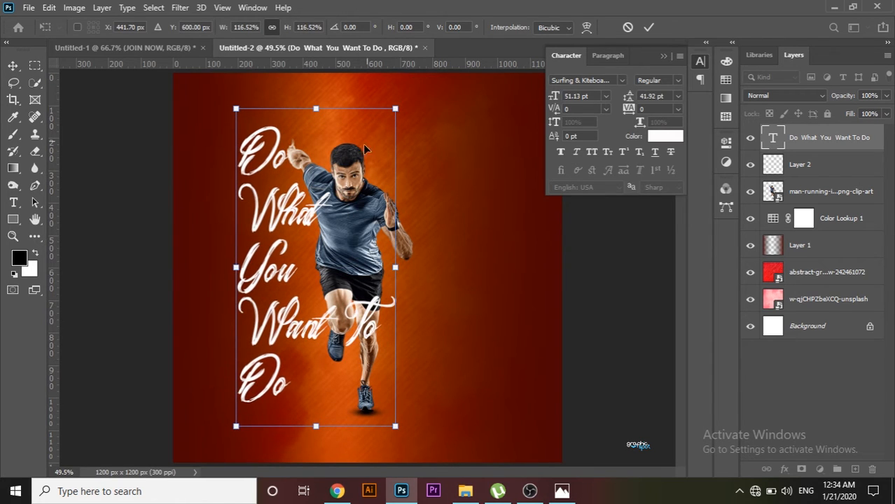
left_click(648, 27)
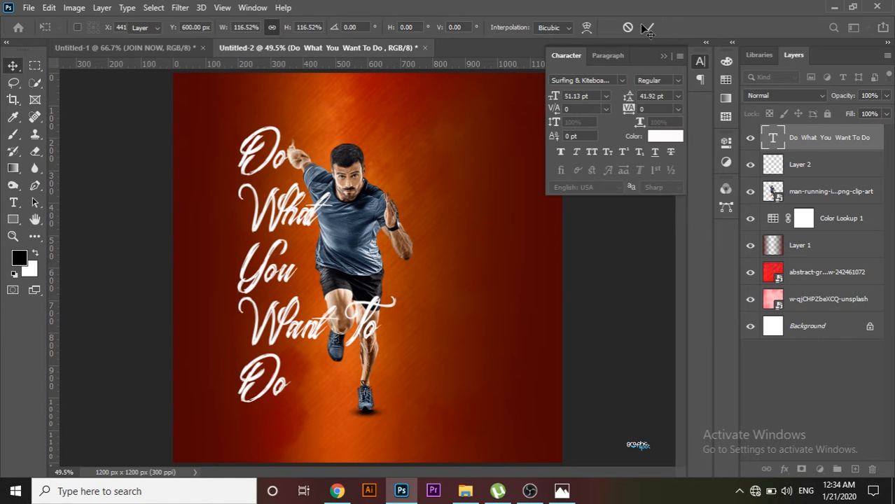
- Set the slogan layer's blend mode to Overlay and duplicate the layer
left_click(791, 96)
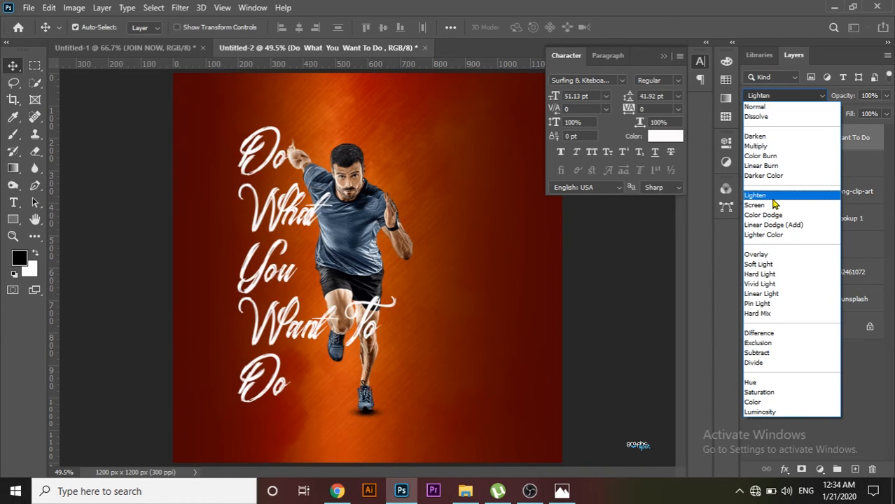
left_click(770, 257)
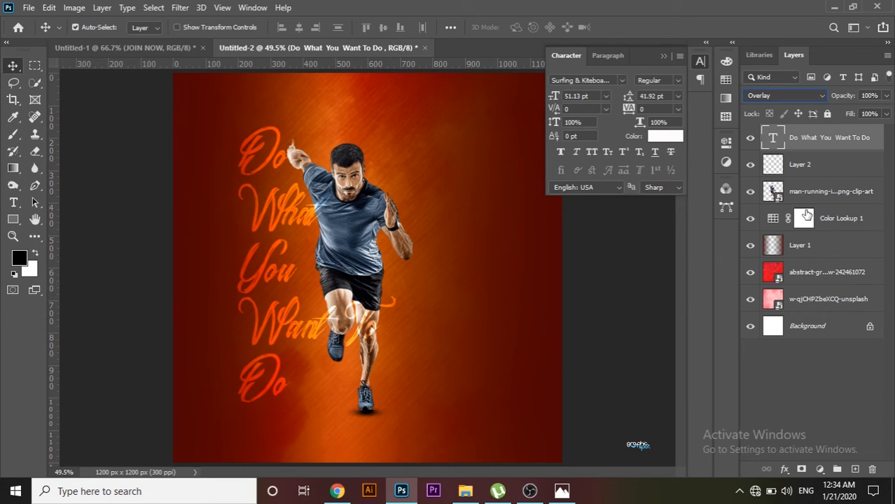
key("ctrl+j")
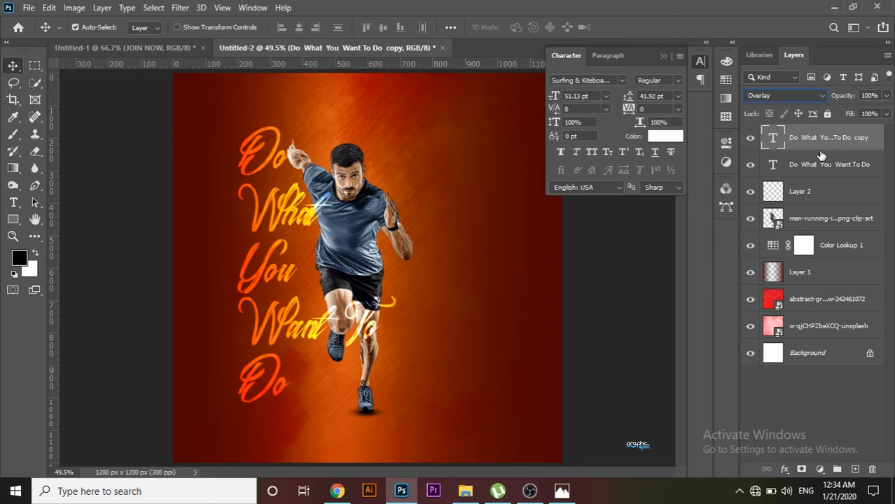
right_click(820, 155)
left_click(504, 54)
- Select both slogan text layers and move them together slightly right, further over the man
left_click_drag(277, 225, 283, 224)
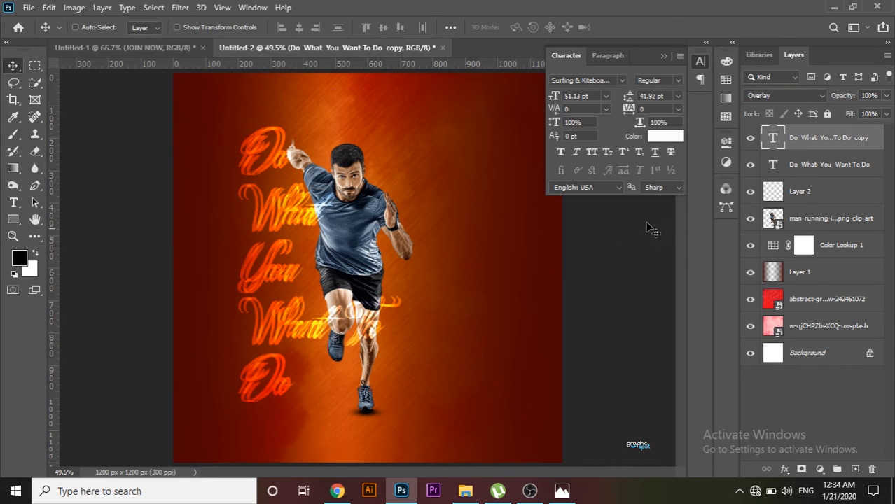
left_click(829, 165, "ctrl")
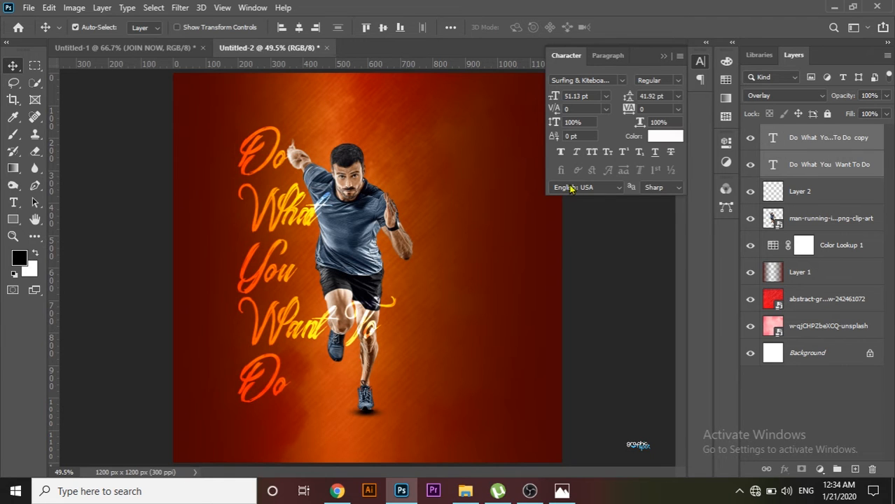
key("ctrl+t")
left_click_drag(292, 227, 300, 228)
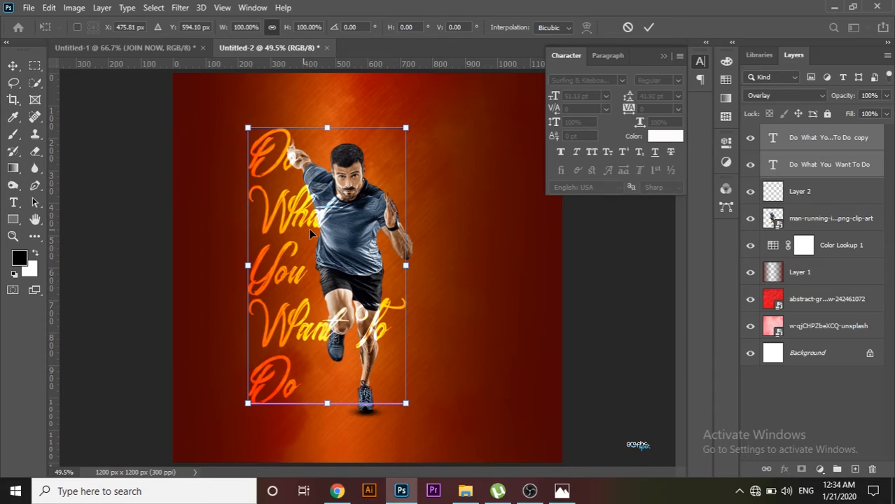
left_click(648, 27)
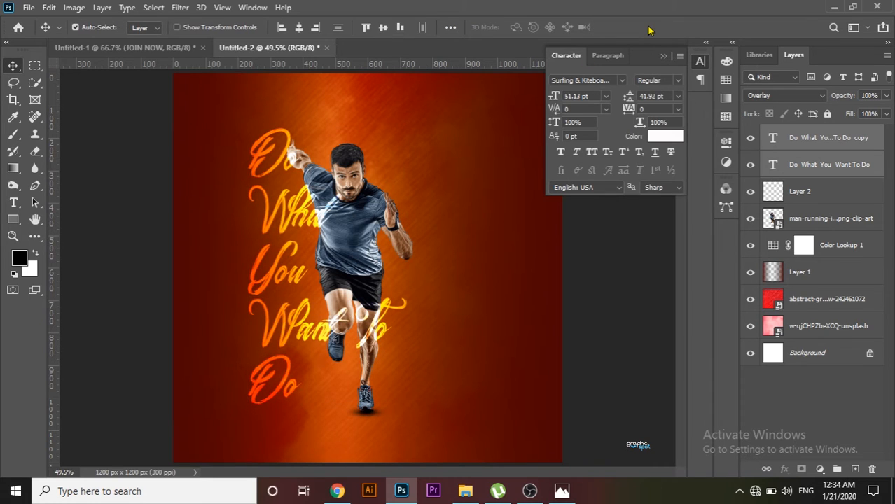
- Add Layer 2 and the running man layer to the selection and shift text, shadow and man slightly left together
left_click(793, 198, "ctrl")
left_click(799, 219, "ctrl")
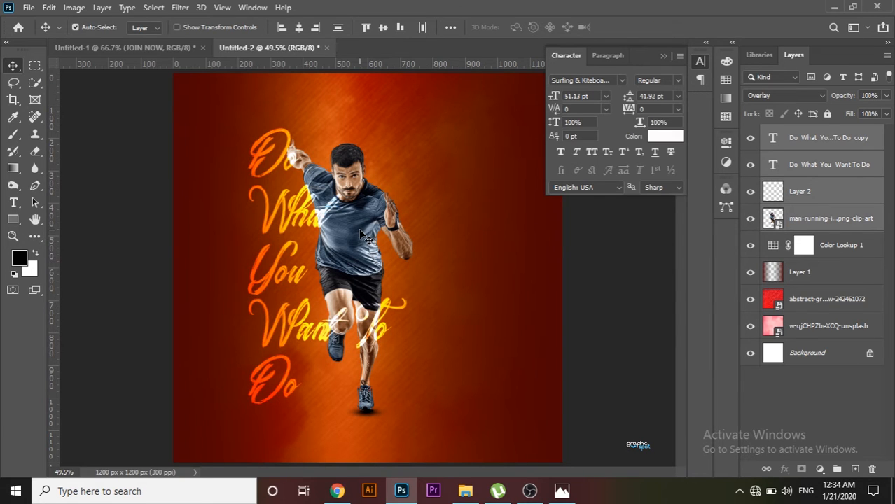
left_click_drag(363, 235, 355, 233)
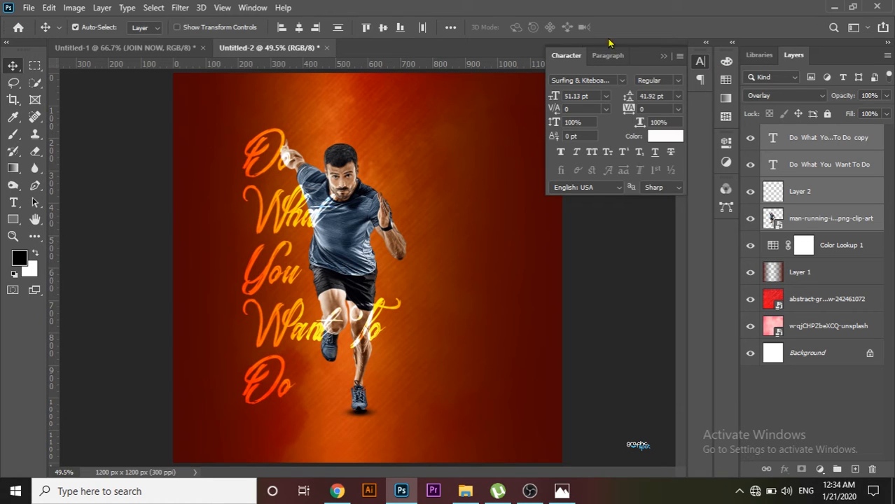
- Copy the three headline lines "GET WELL TRAINED WITH OUR PROFESSIONAL TRAINRS NOW" from Untitled-1 into the Untitled-2 poster
left_click(90, 48)
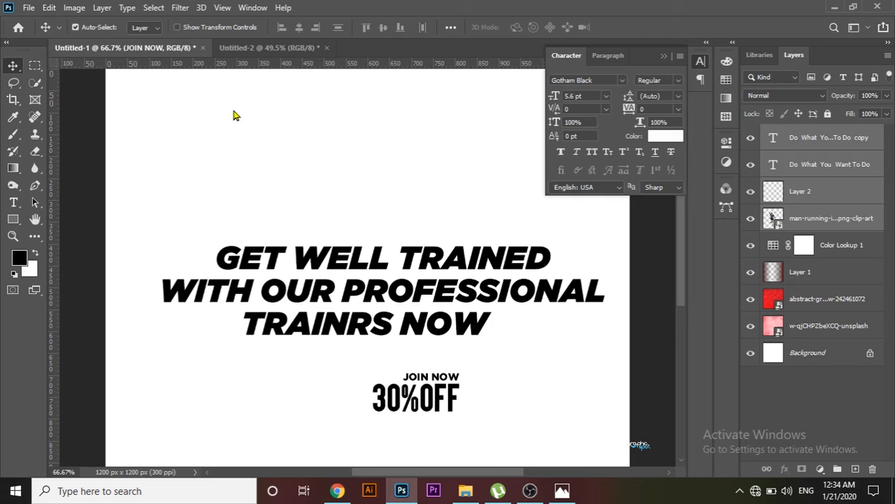
left_click(385, 261)
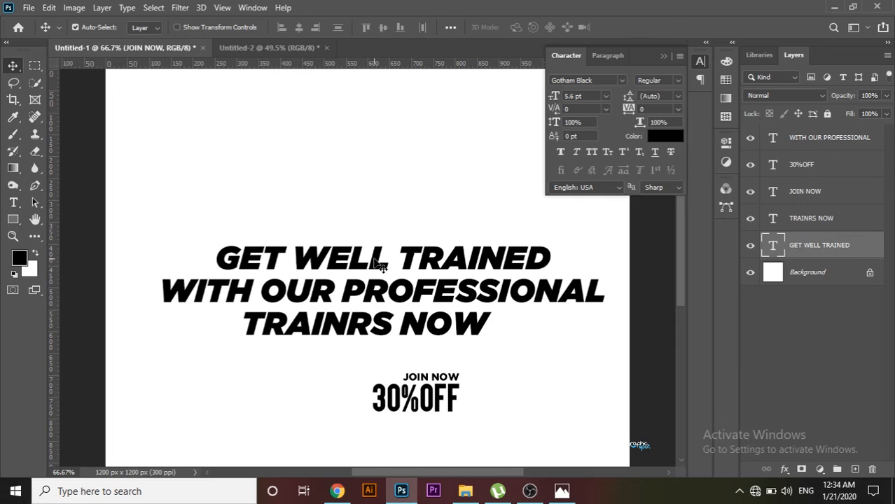
left_click(811, 219, "shift")
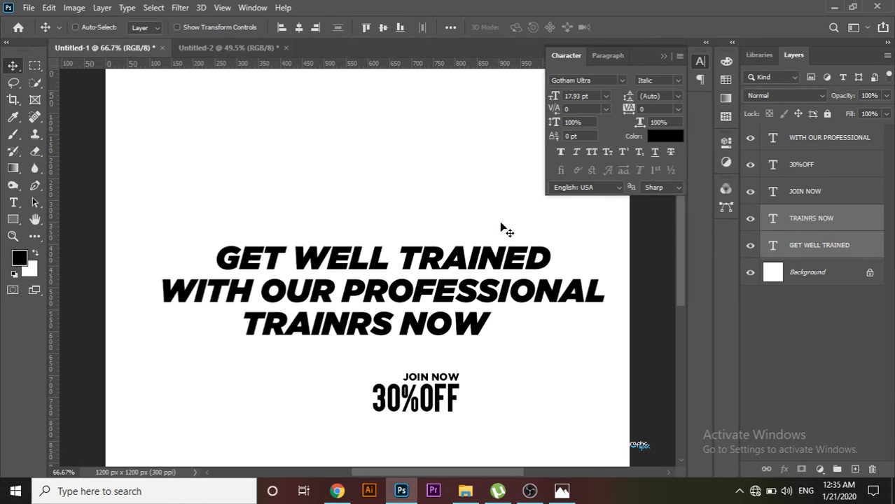
left_click_drag(403, 258, 502, 312)
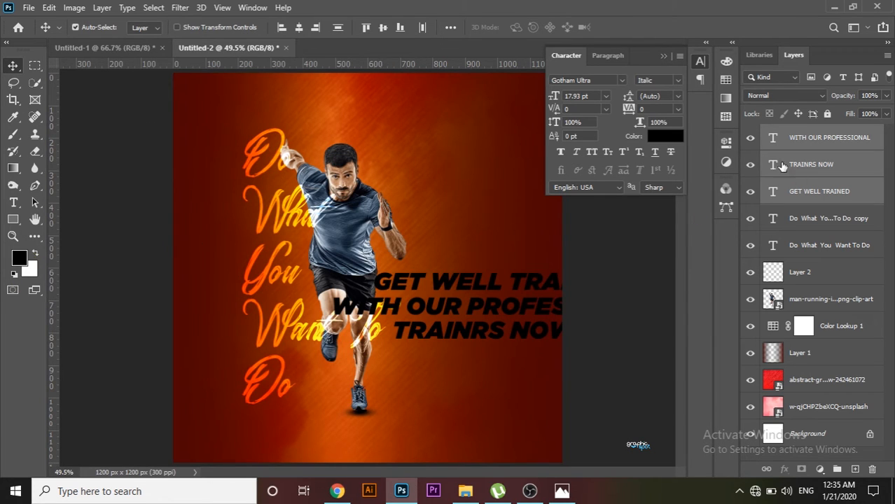
- Set the text colour of the three headline layers to near-white fbfafa
left_click(651, 139)
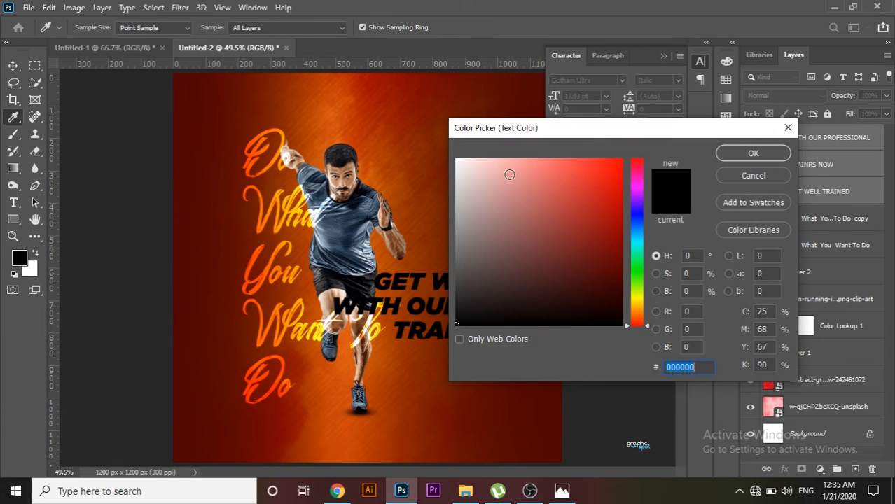
left_click(456, 161)
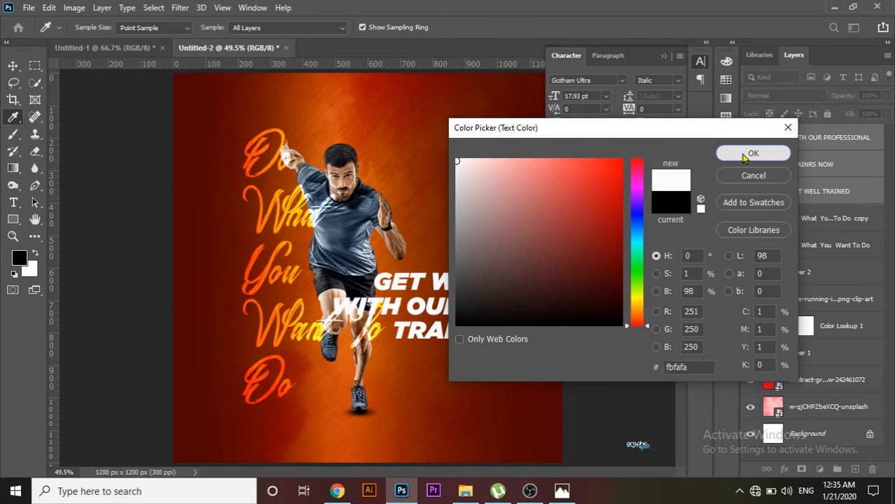
left_click(752, 153)
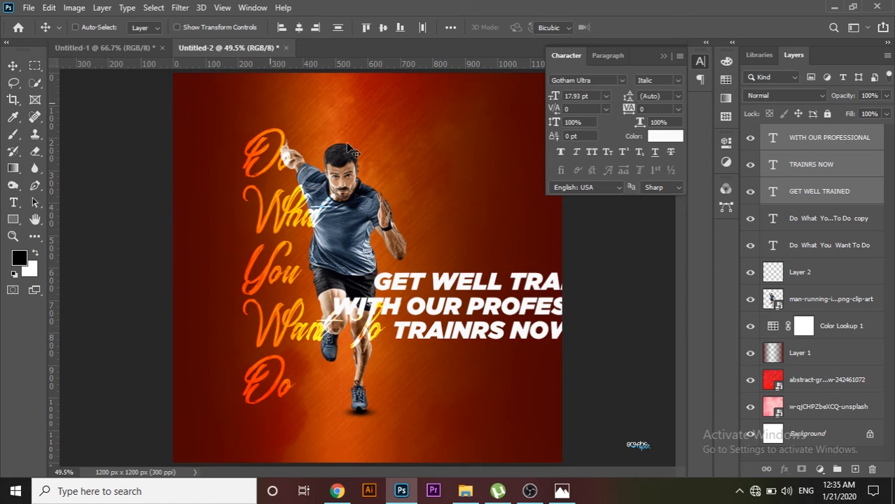
- Scale the three headline lines to 44.38% and place them beside the running man, halfway down the canvas
key("ctrl+t")
left_click_drag(653, 279, 570, 305)
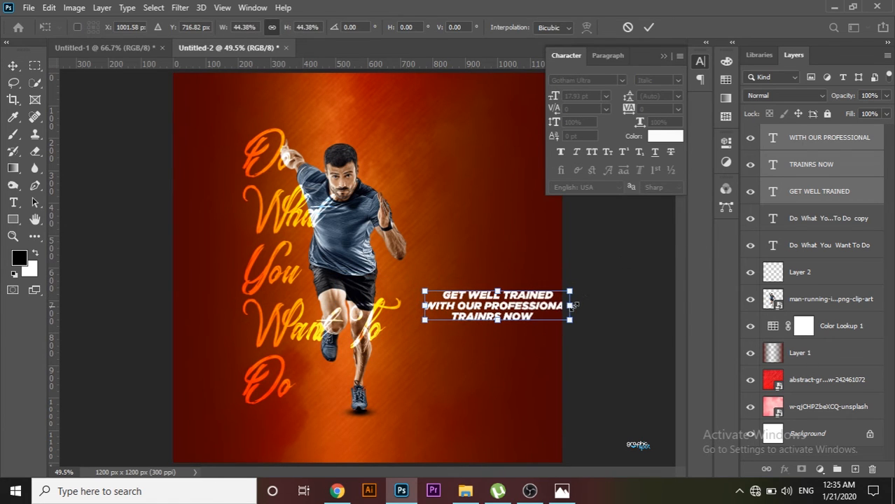
left_click_drag(512, 304, 484, 275)
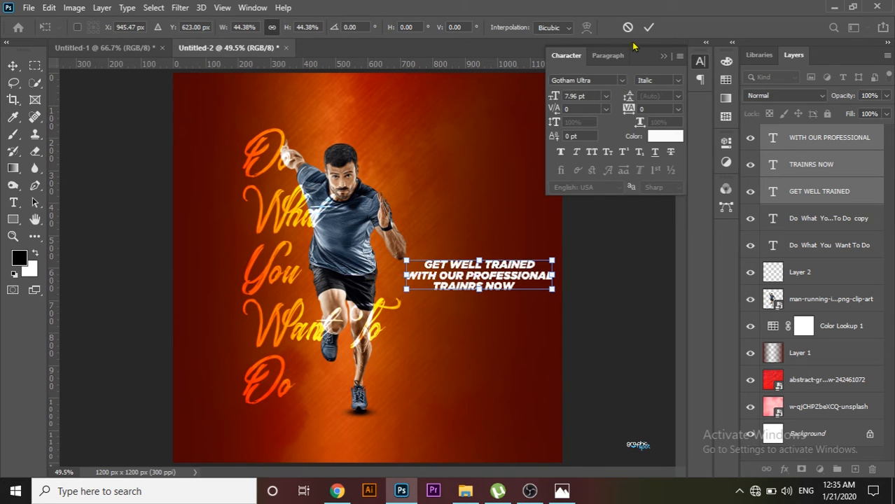
left_click(648, 28)
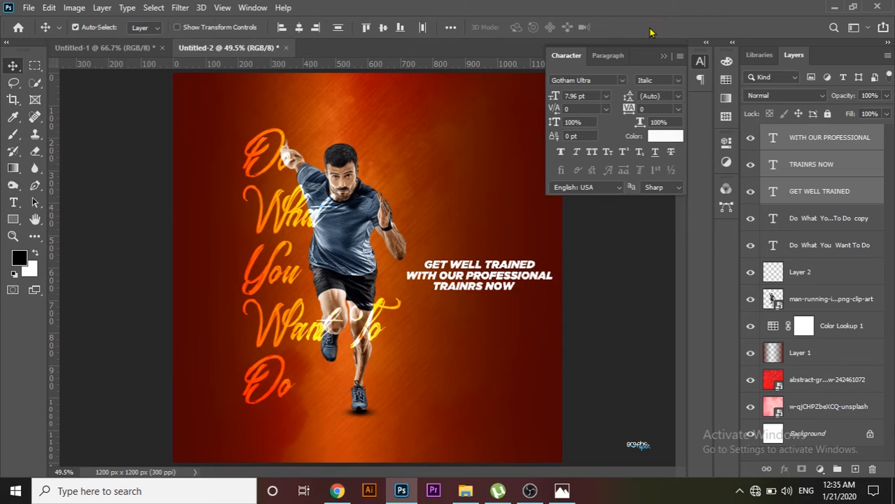
- Select the slogan text, shadow and running man layers and shift them left together, away from the headline
left_click(800, 227)
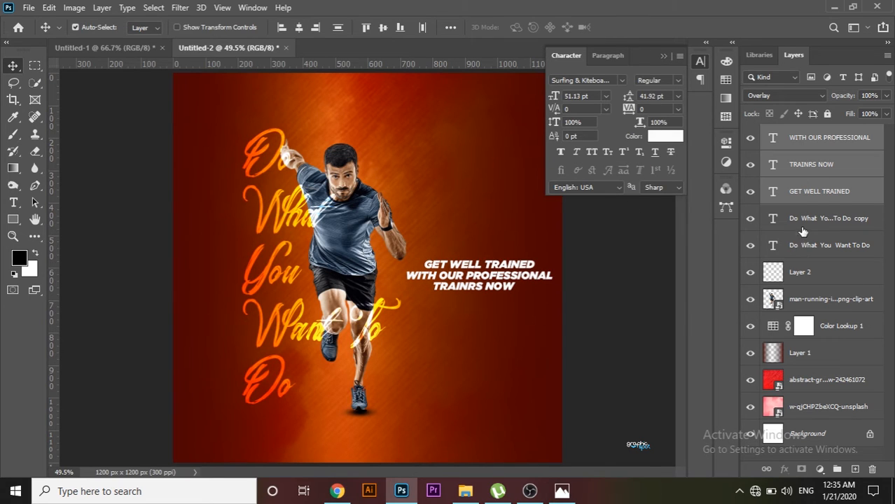
left_click(801, 279, "ctrl")
left_click(796, 249, "ctrl")
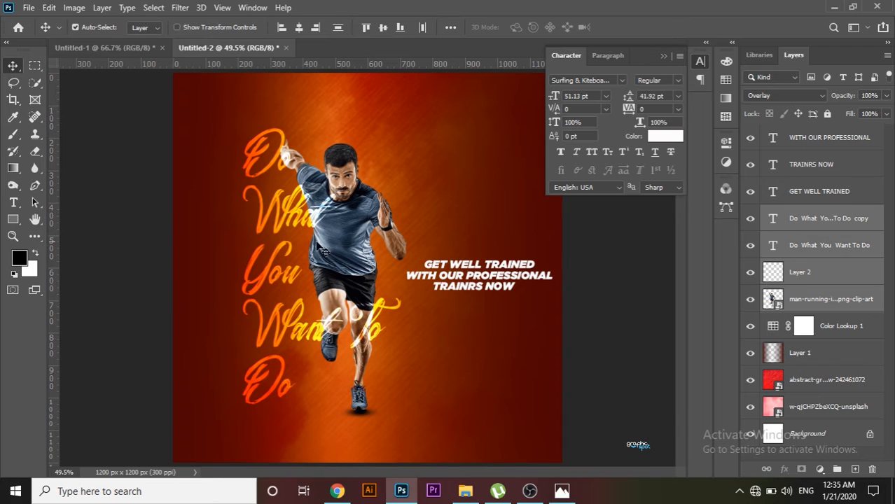
left_click_drag(329, 243, 311, 243)
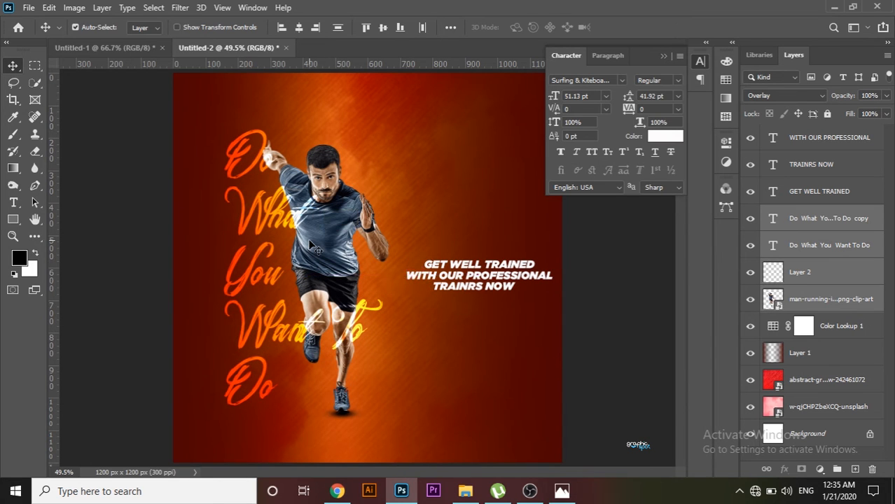
- Enlarge the slogan, shadow and running man together to 112.58% and nudge them slightly up
key("ctrl+t")
left_click_drag(387, 129, 407, 113)
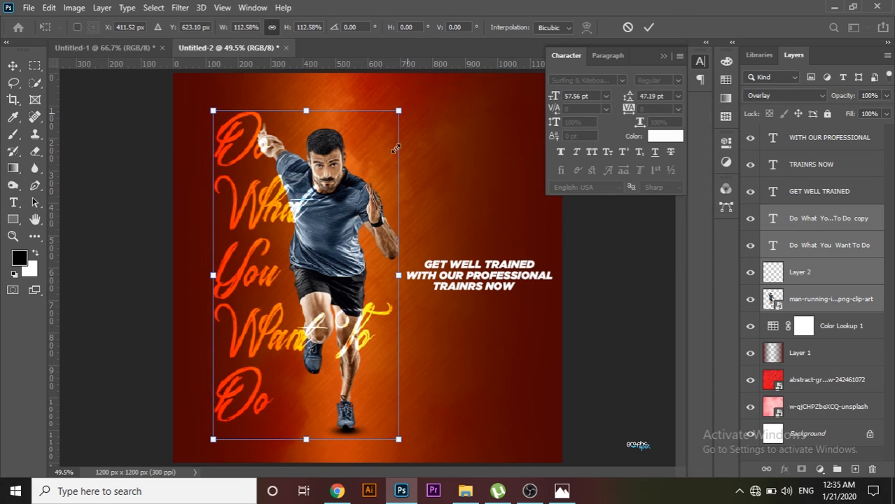
left_click_drag(340, 223, 340, 219)
left_click(648, 26)
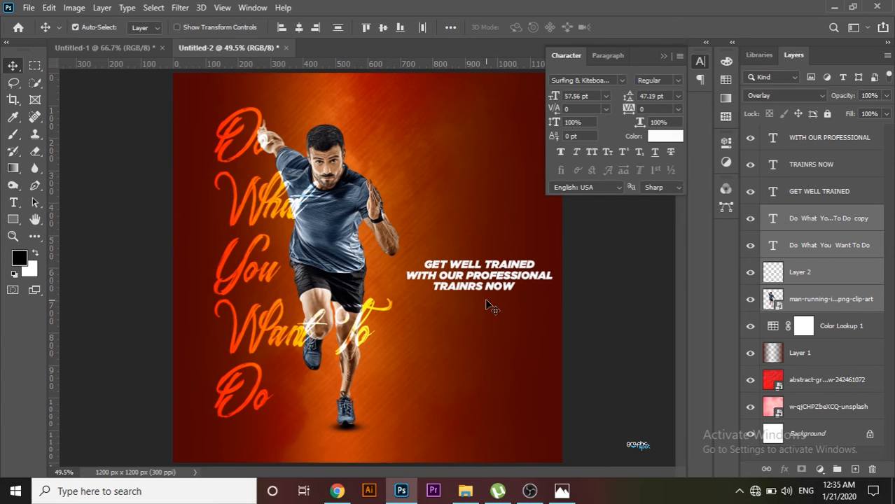
- Select the three headline layers and enlarge them about their centre to 108.32%, giving a font size of 8.62 pt
left_click(805, 192)
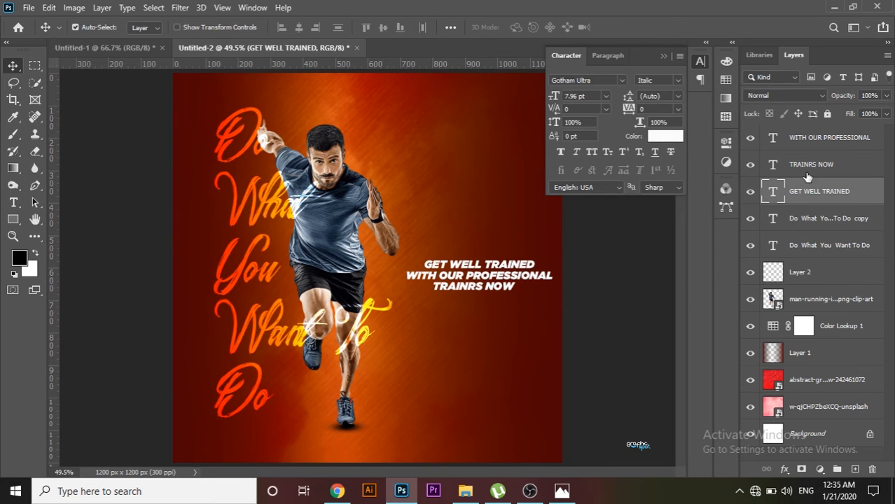
left_click(810, 164)
left_click(812, 143, "ctrl")
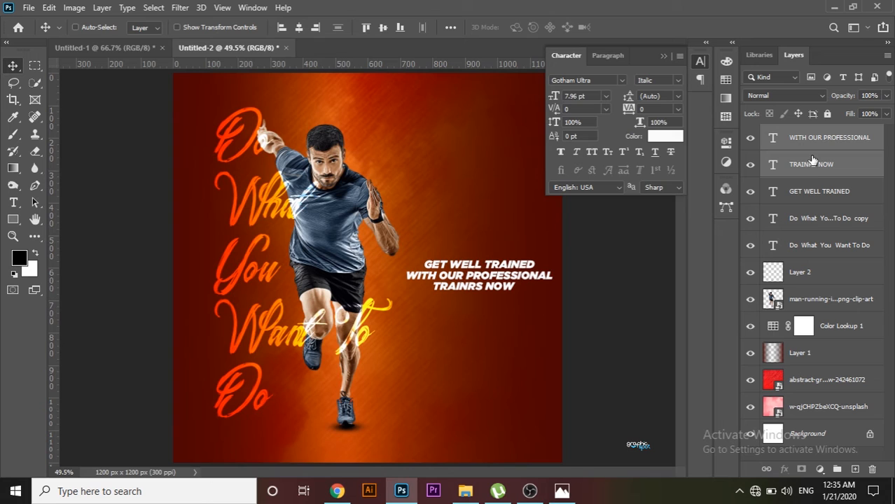
left_click(802, 202, "ctrl")
key("ctrl+t")
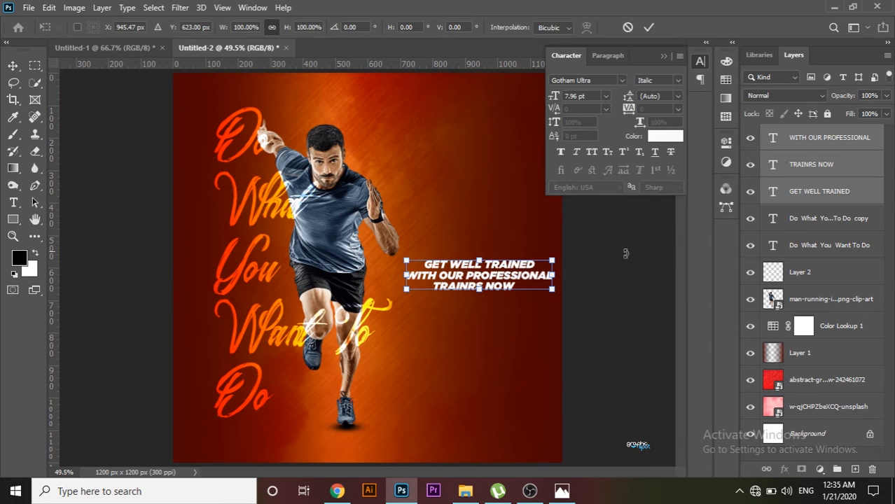
left_click_drag(553, 260, 560, 253)
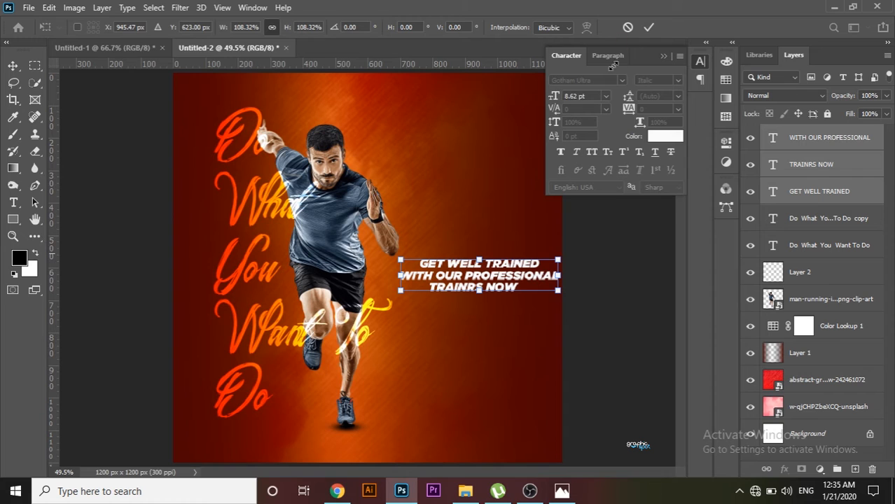
left_click(649, 26)
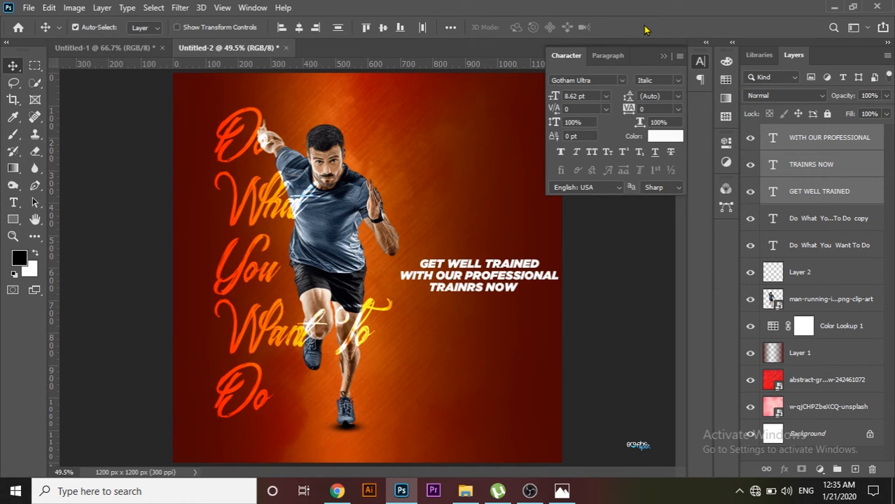
- Copy the "JOIN NOW" and "30%OFF" text layers from Untitled-1 into the Untitled-2 poster, just below the headline
left_click(105, 48)
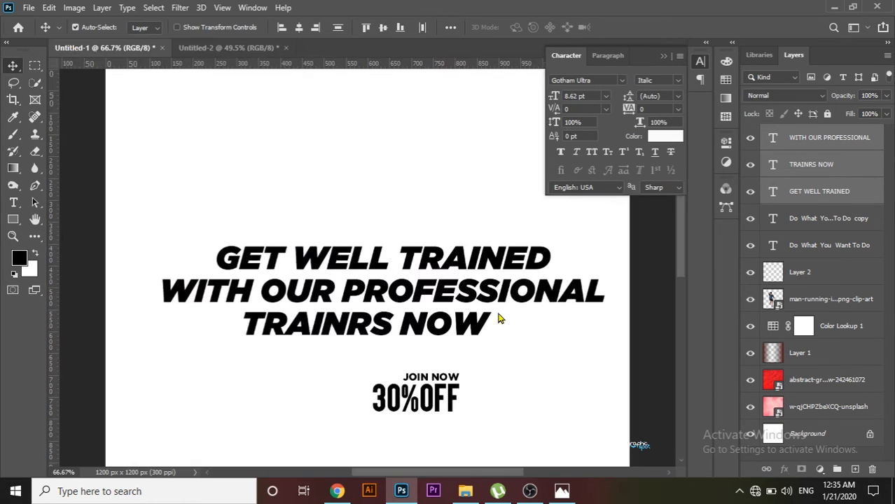
left_click(434, 398)
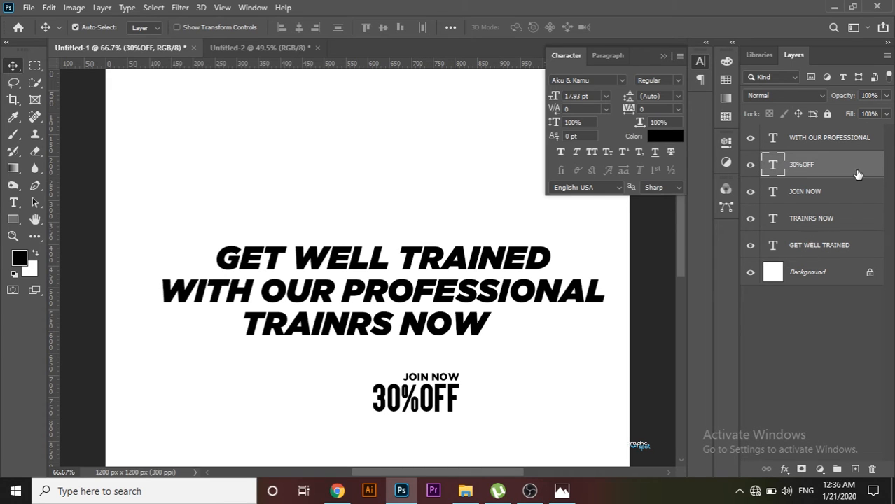
left_click(815, 193, "ctrl")
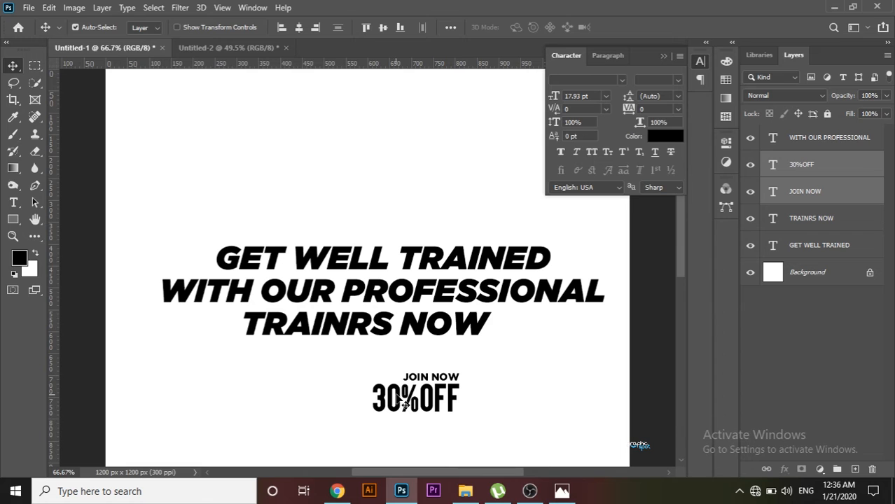
left_click_drag(394, 391, 479, 328)
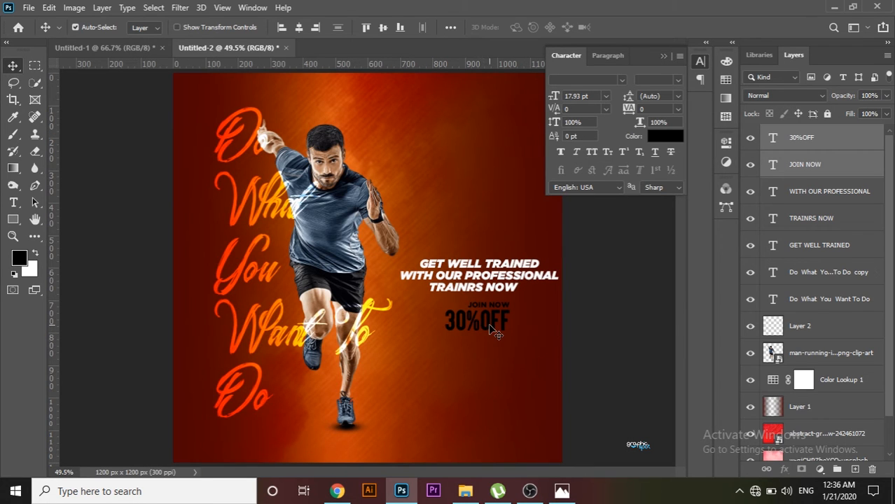
- Recolour "JOIN NOW" and "30%OFF" near-white and move them right, under the end of the headline
left_click(661, 138)
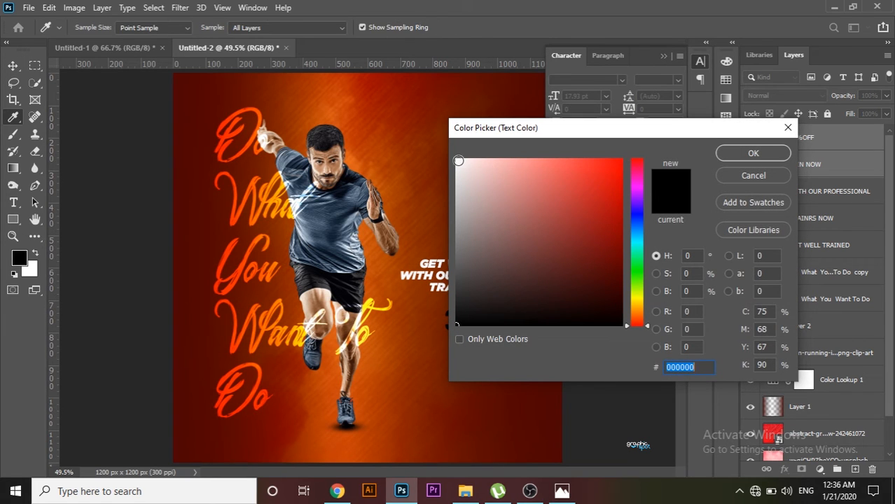
left_click(459, 160)
left_click(752, 152)
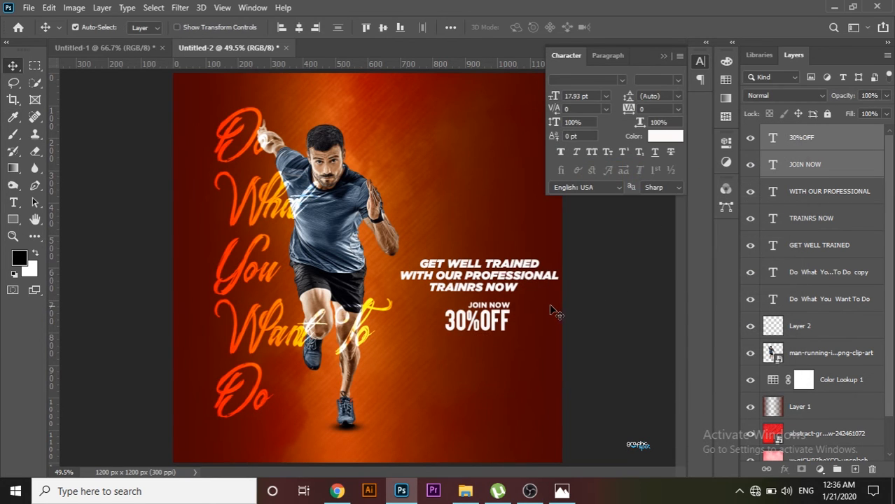
left_click_drag(504, 320, 539, 318)
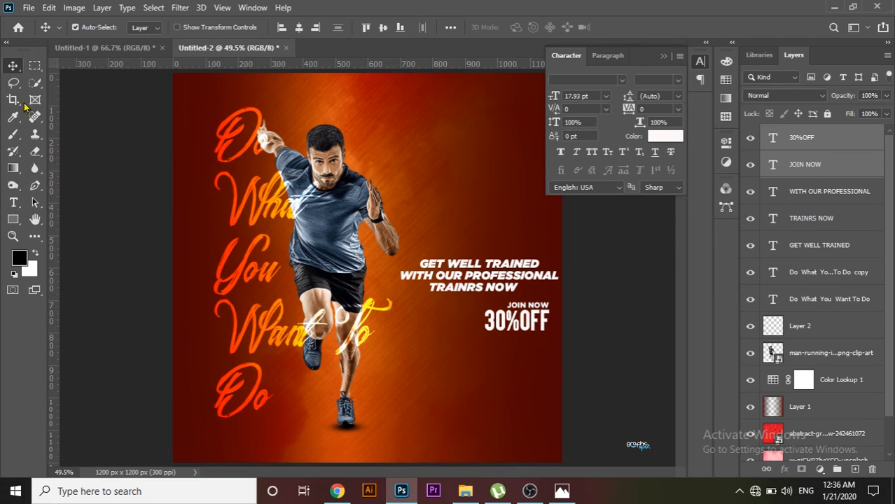
- Recolour the "30%OFF" text to a bright amber yellow
left_click(13, 207)
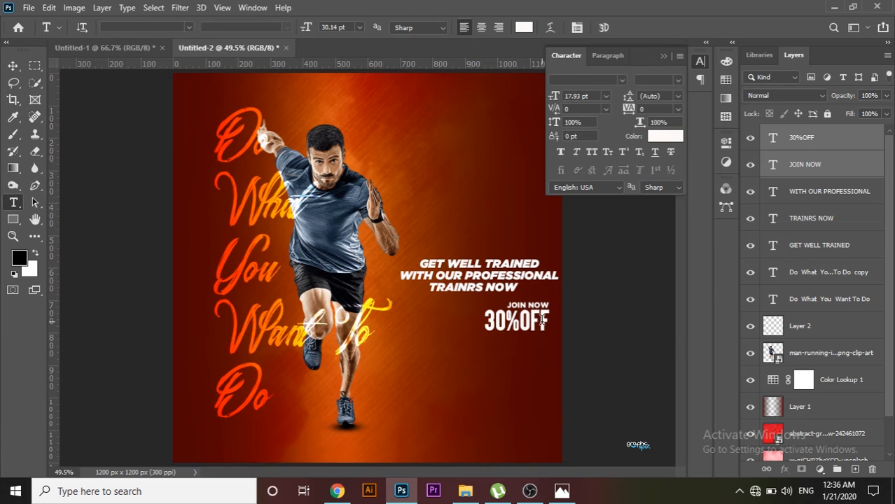
left_click_drag(545, 319, 467, 319)
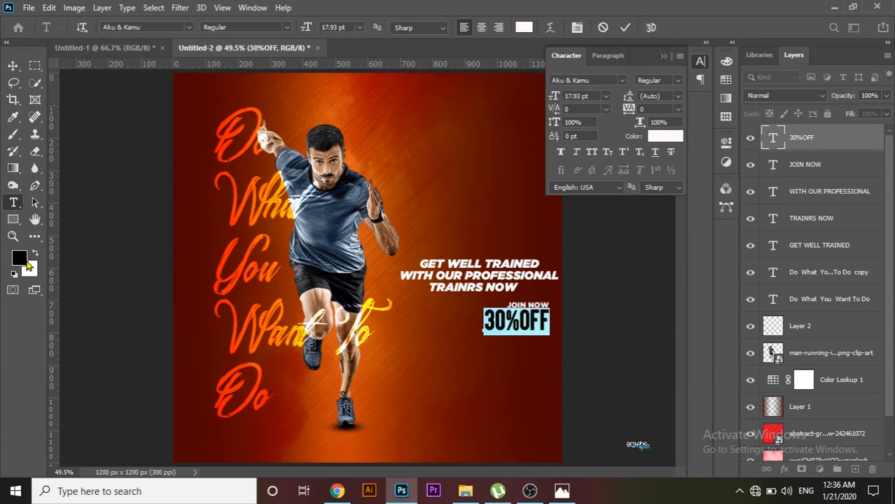
left_click(20, 258)
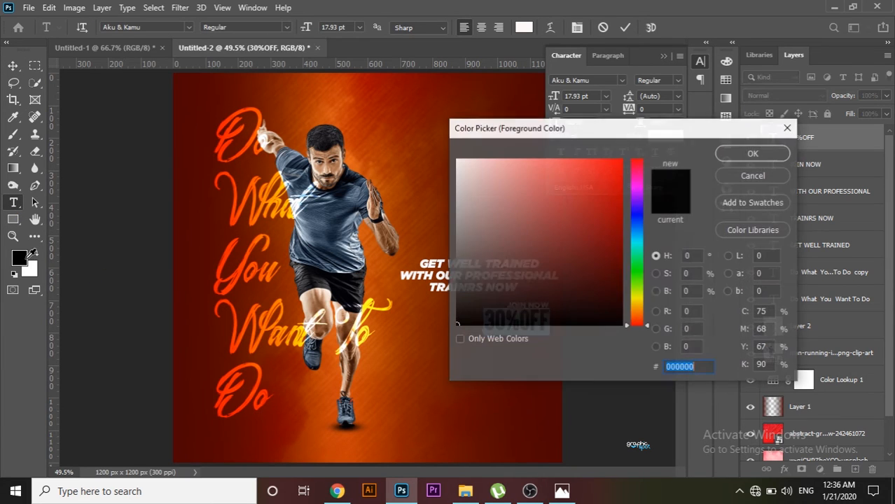
left_click(637, 316)
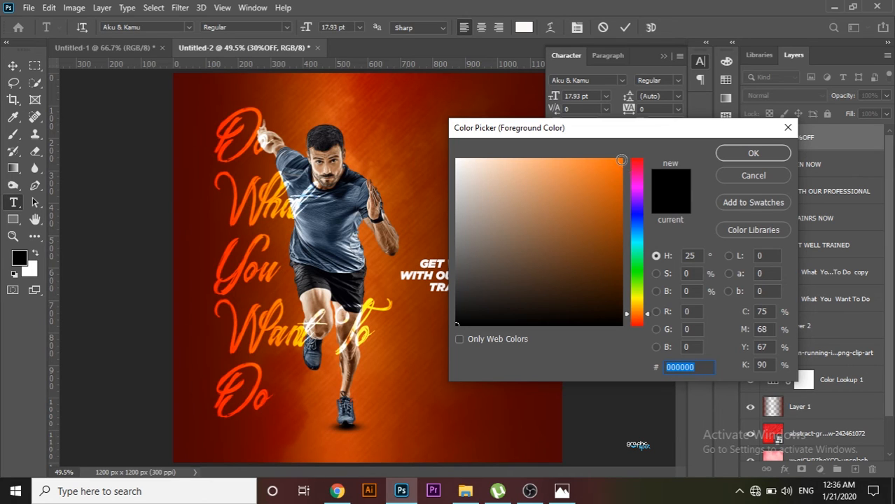
left_click(620, 161)
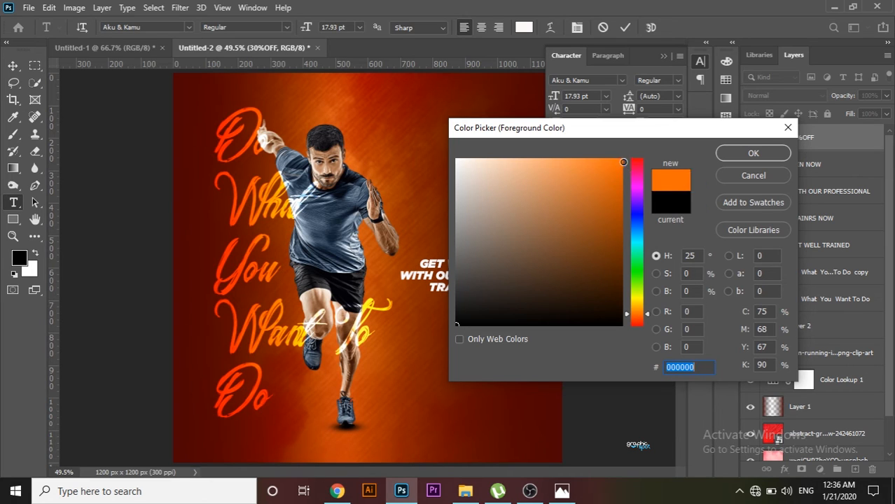
left_click(638, 306)
left_click(742, 160)
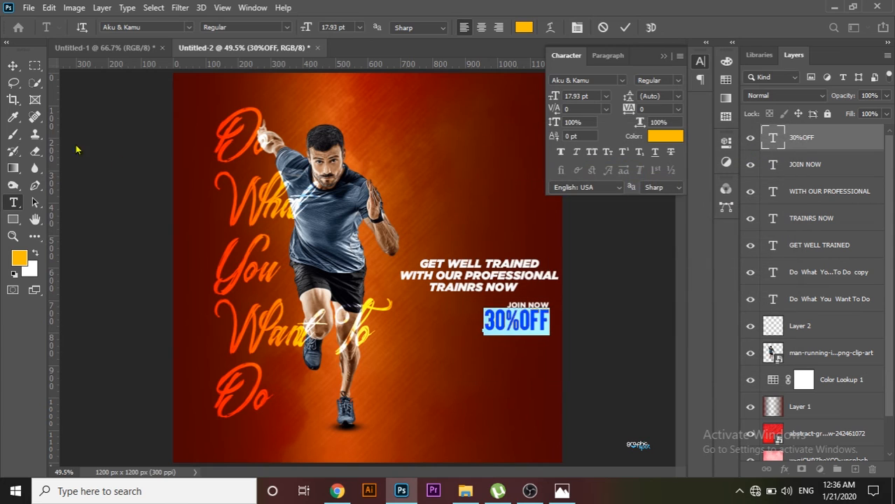
- Select the "JOIN NOW" and "30%OFF" layers and move them left to sit roughly centred below the headline
left_click(14, 67)
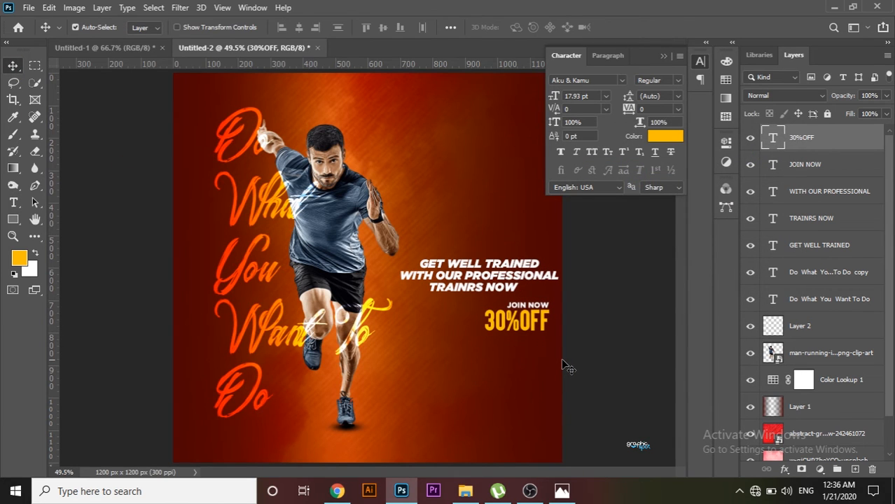
left_click(828, 165, "shift")
left_click_drag(535, 322, 497, 324)
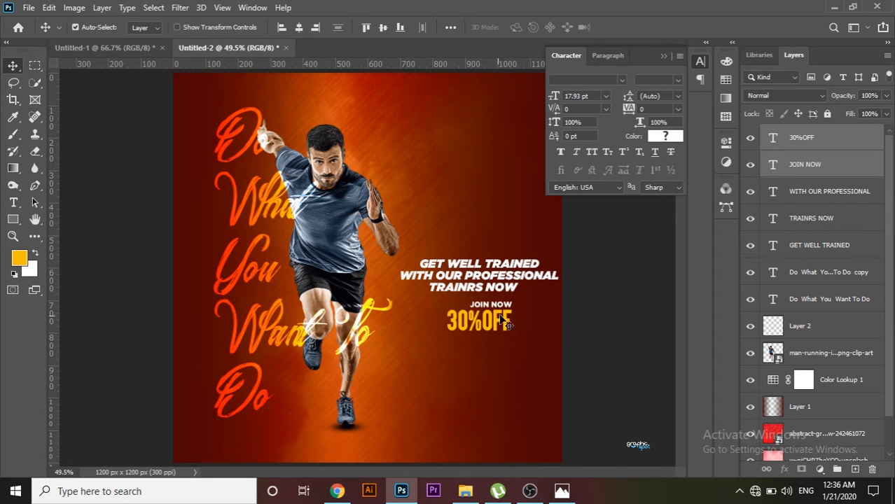
- Move "JOIN NOW" and "30%OFF" down and right, and enlarge the "30%OFF" text to 22.93 pt
left_click_drag(501, 323, 526, 339)
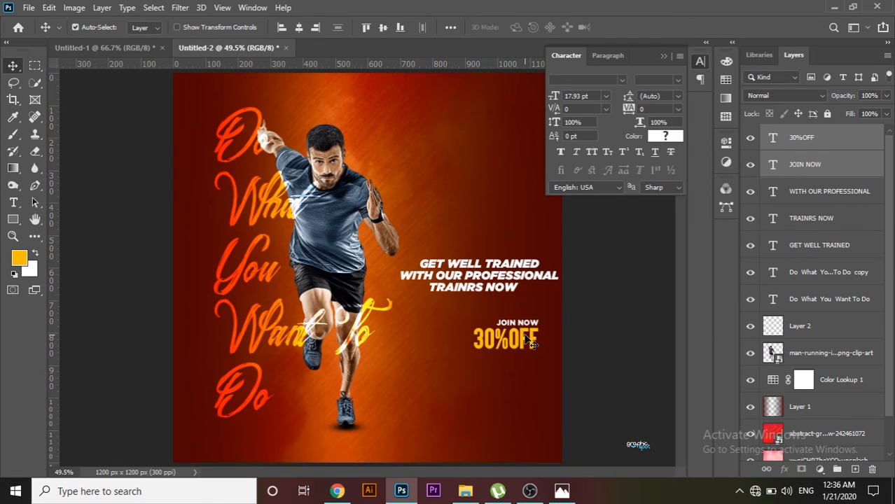
left_click(13, 202)
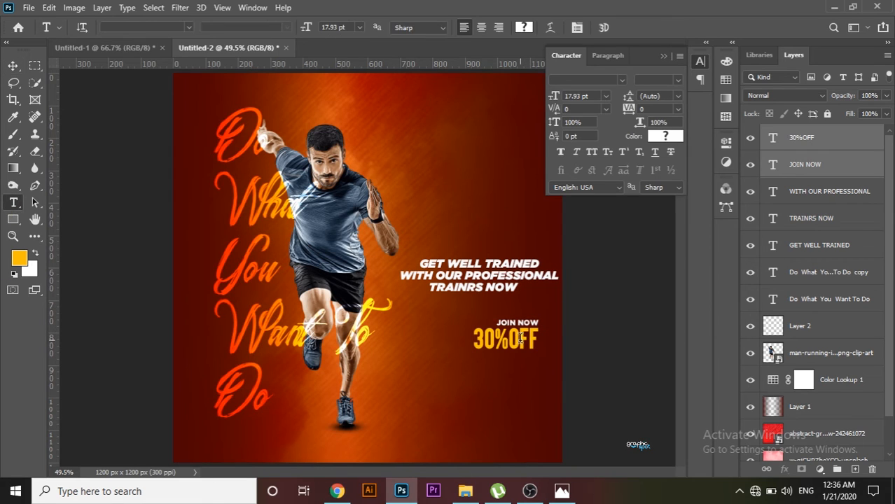
left_click_drag(531, 339, 472, 340)
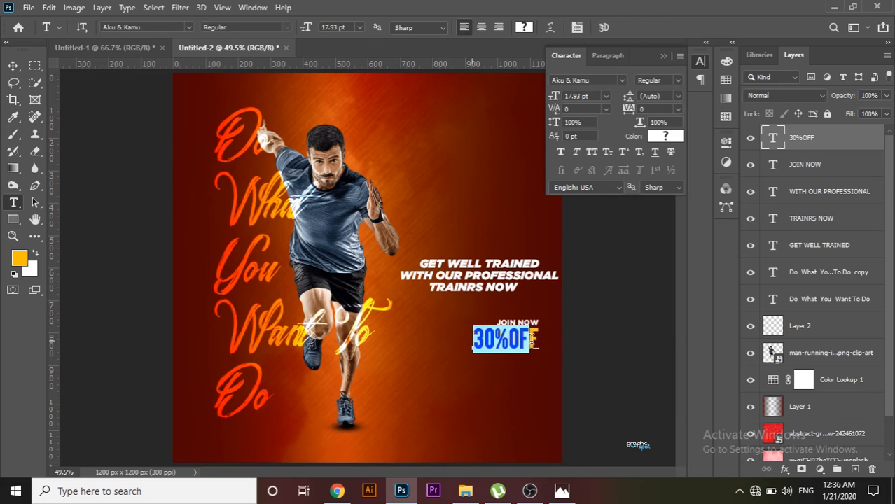
left_click_drag(541, 339, 472, 341)
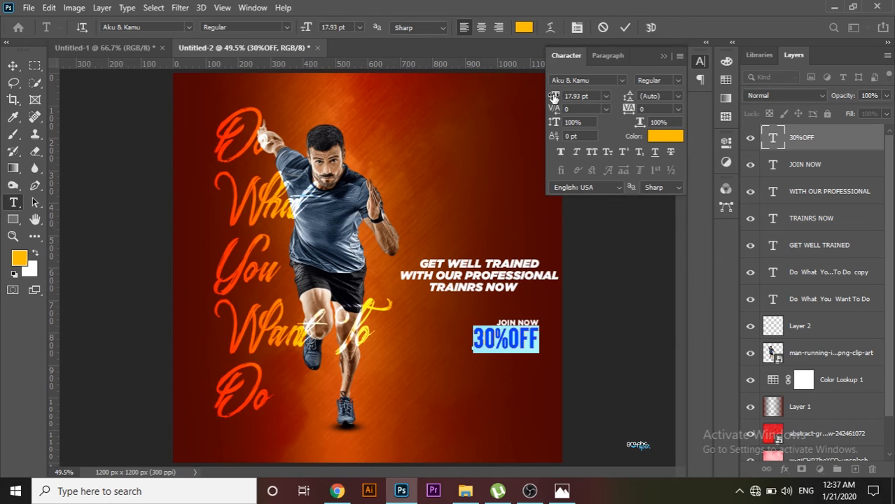
left_click_drag(553, 97, 556, 99)
left_click(13, 65)
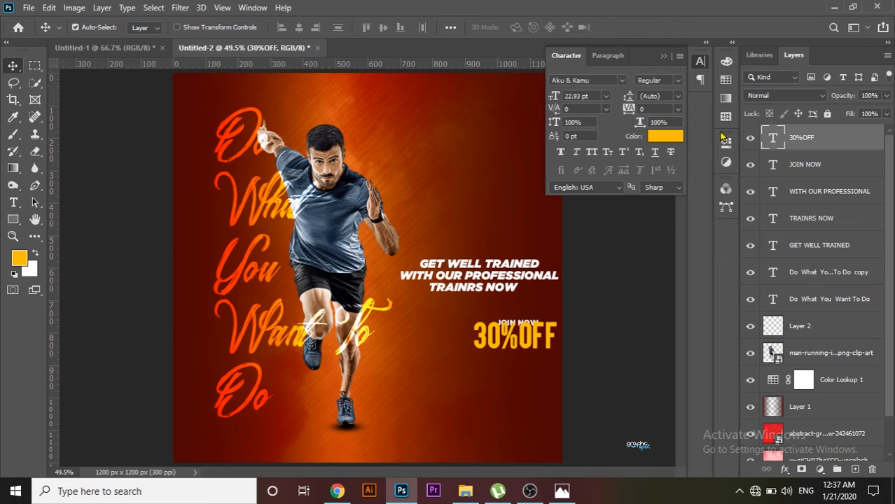
- Move the "JOIN NOW" layer up and right so it sits just above "30%OFF" with their right ends aligned
left_click(801, 165)
key("shift+Up")
key("shift+Up")
key("shift+Up")
key("shift+Up")
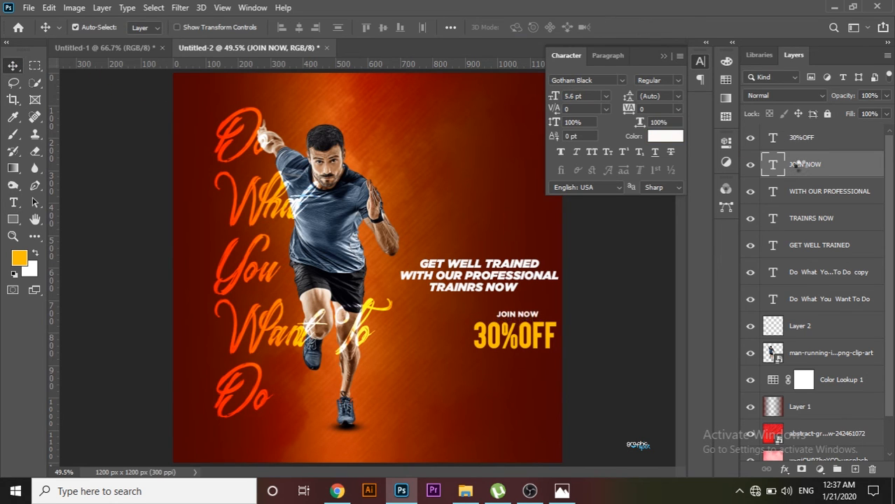
key("shift+Right")
key("shift+Right")
key("shift+Right")
key("shift+Right")
key("shift+Right")
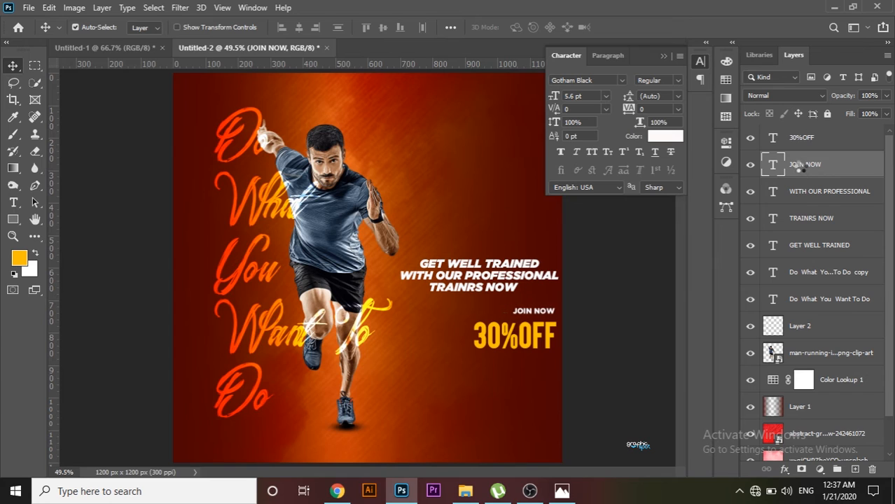
key("Down")
key("Down")
key("Down")
key("Down")
key("Down")
key("Down")
key("Down")
key("Down")
key("Down")
key("Down")
key("Down")
key("Down")
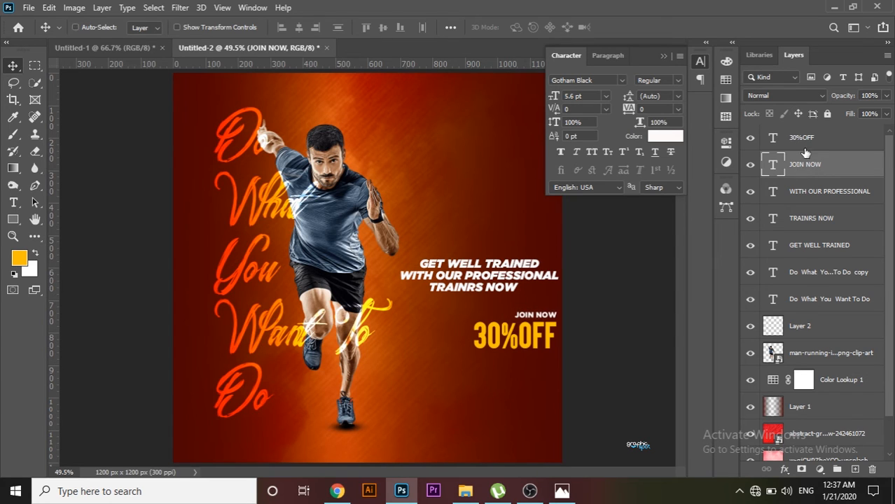
- Move the "JOIN NOW" and "30%OFF" layers together up and left to sit roughly centred below the headline
left_click(801, 137, "shift")
left_click_drag(511, 336, 471, 322)
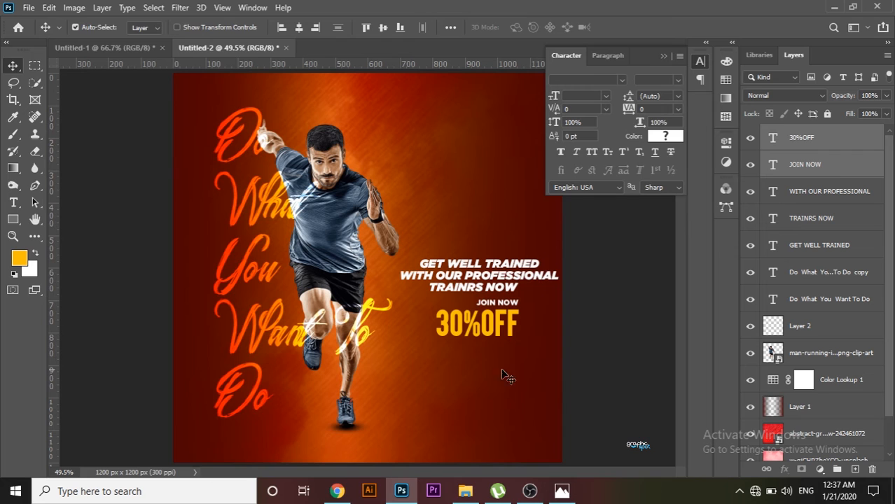
key("z")
left_click(428, 319, "alt")
left_click(429, 319, "alt")
left_click(428, 320, "alt")
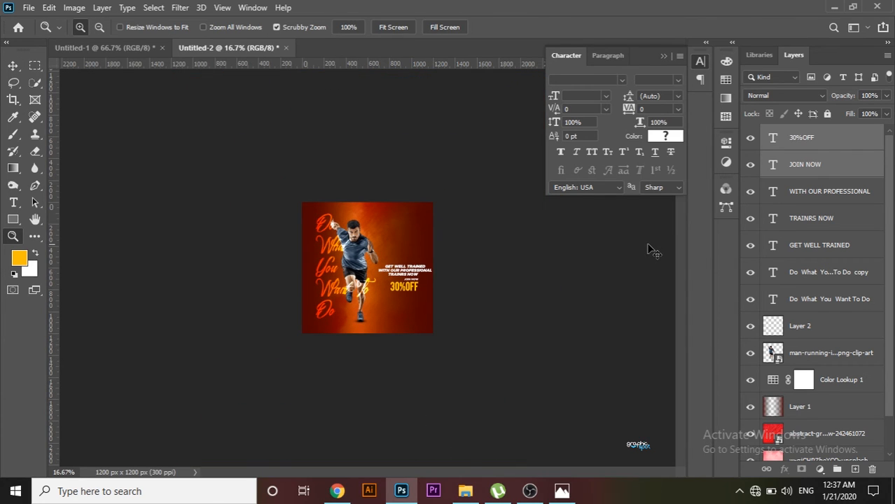
key("ctrl+0")
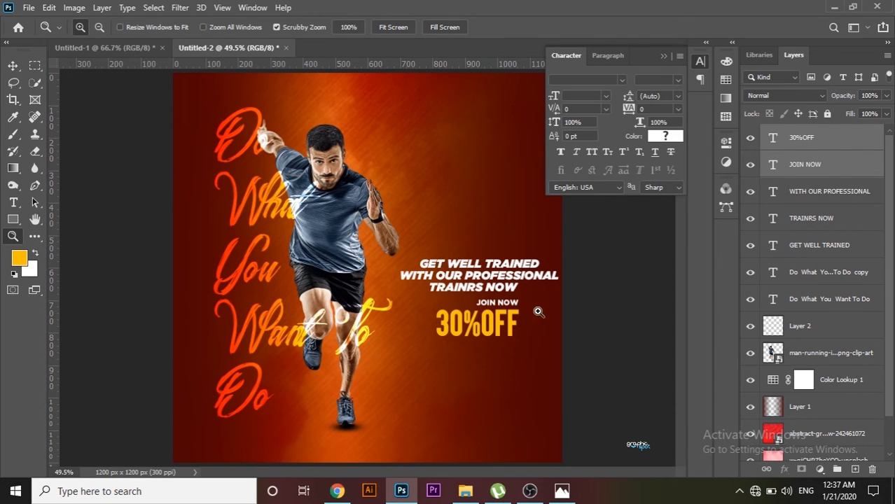
left_click(13, 66)
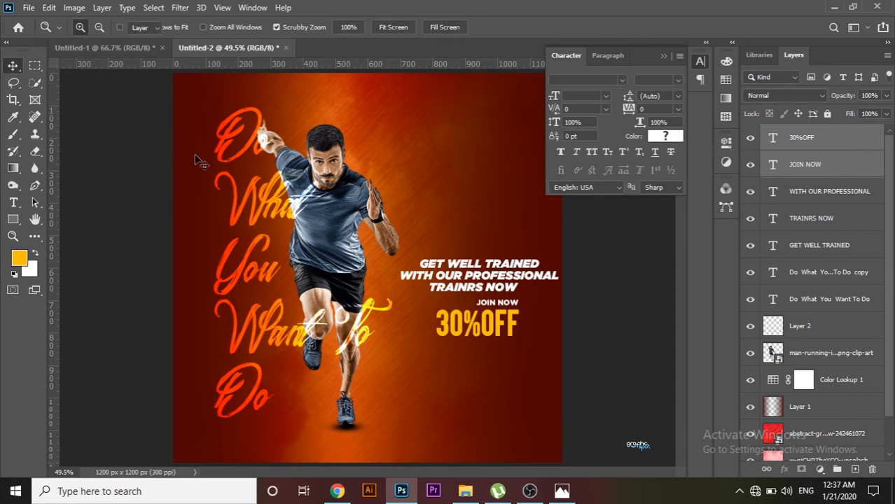
mouse_move(509, 325)
left_mouse_down()
mouse_move(461, 362)
mouse_move(488, 355)
mouse_move(488, 329)
mouse_move(510, 327)
left_mouse_up()
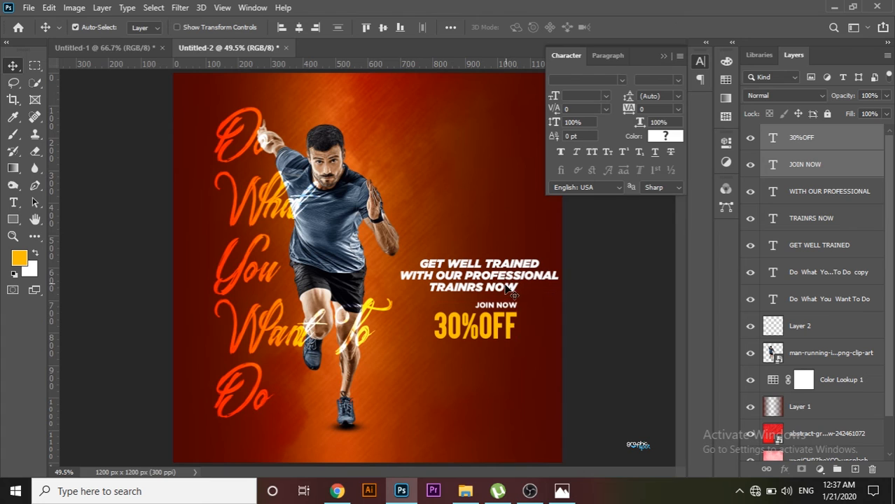
- Move the "TRAINRS NOW" line right so it ends level with the end of "GET WELL TRAINED"
left_click_drag(459, 288, 481, 287)
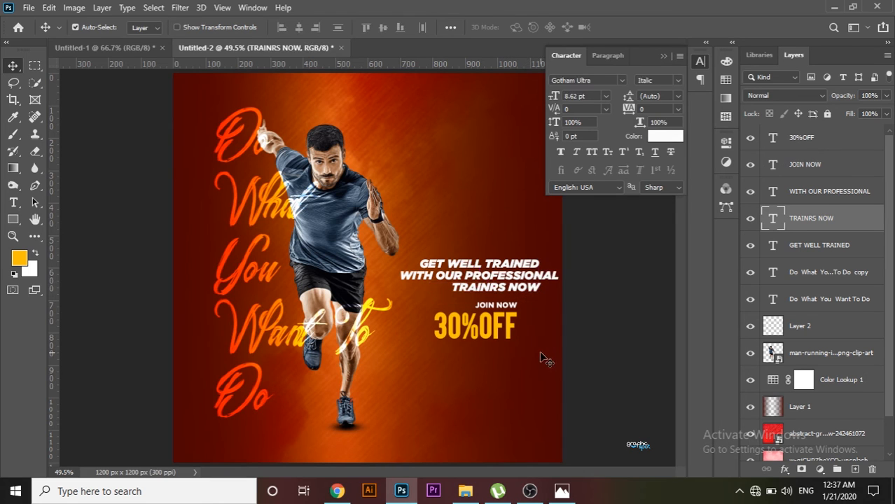
mouse_move(508, 338)
left_mouse_down()
mouse_move(524, 337)
mouse_move(504, 334)
left_mouse_up()
key("ctrl+z")
- Move "JOIN NOW" and "30%OFF" right to end under "TRAINRS NOW" and adjust their height to leave a small gap below it
left_click(799, 168, "shift")
key("Up")
key("Up")
key("Up")
key("Up")
key("Up")
key("Up")
key("Up")
key("Up")
key("Up")
key("Up")
key("Up")
key("Up")
key("Up")
key("Up")
key("Up")
key("Up")
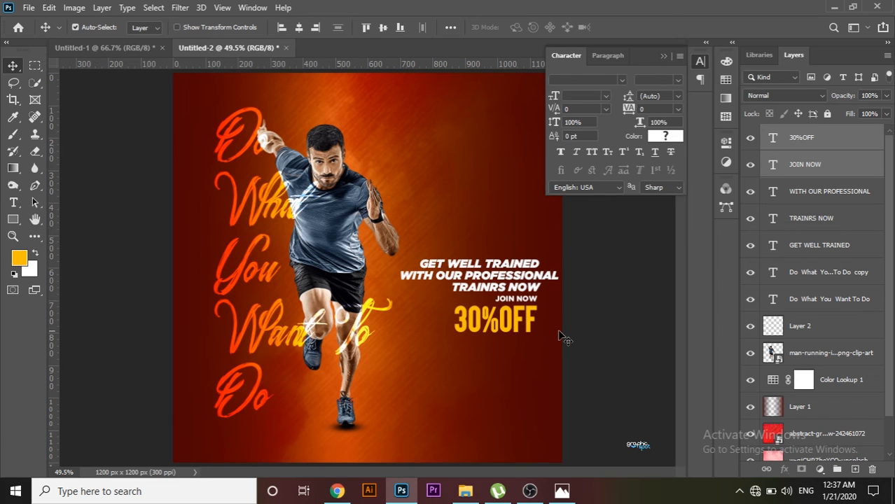
key("Down")
key("Down")
key("Down")
key("Down")
key("Down")
key("Down")
key("Down")
key("Down")
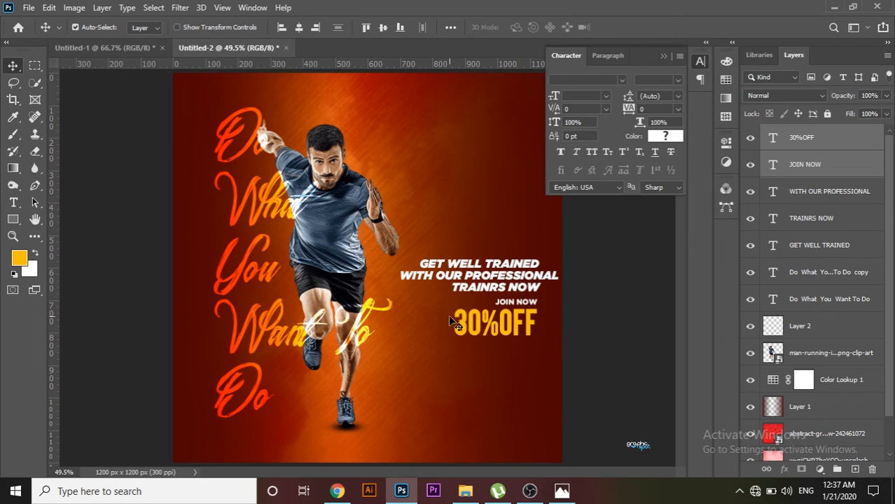
- Nudge the "WITH OUR PROFESSIONAL" line slightly left, away from the poster's right edge
left_click(504, 280)
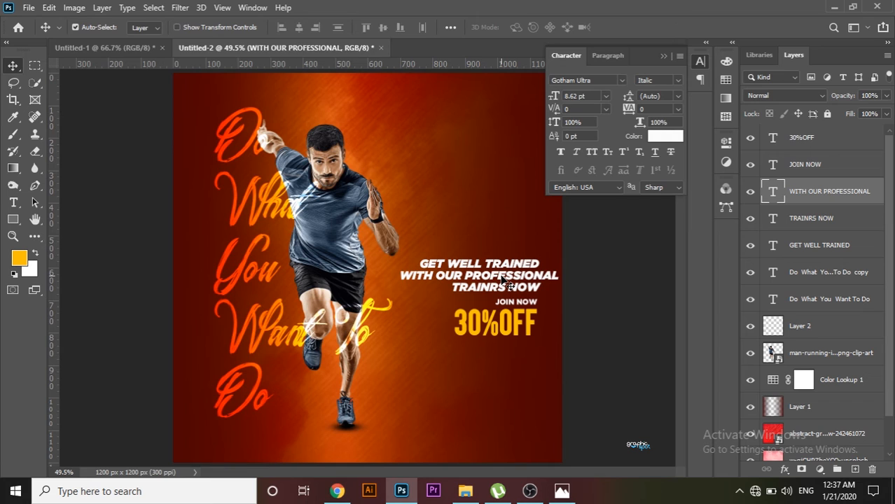
key("Left")
key("Left")
key("Left")
key("Left")
key("Left")
key("Left")
key("Left")
key("Left")
key("Left")
key("Left")
key("Left")
key("Left")
key("Left")
key("Left")
key("Left")
key("Left")
key("Left")
key("Left")
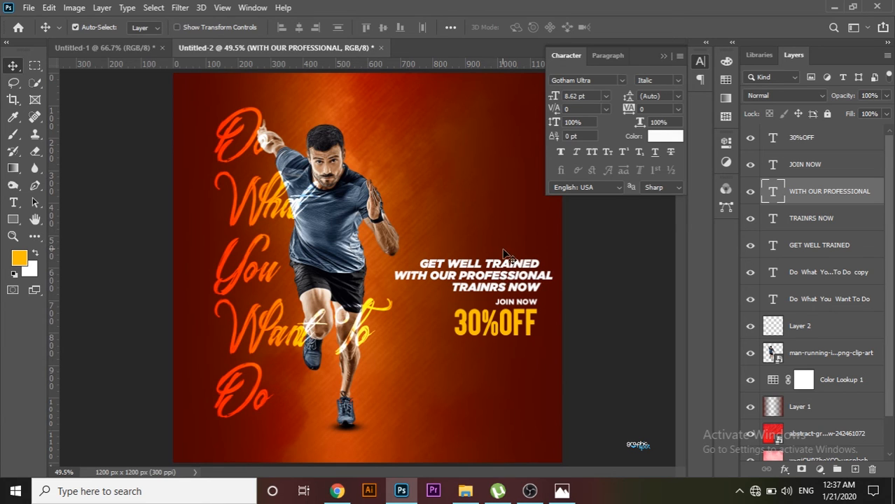
- Nudge the "GET WELL TRAINED" line left by about the same distance as the line below it
left_click(503, 266)
key("Left")
key("Left")
key("Left")
key("Left")
key("Left")
key("Left")
key("Left")
key("Left")
key("Left")
key("Left")
key("Left")
key("Left")
key("Left")
key("Left")
key("Left")
key("Left")
key("Left")
key("Left")
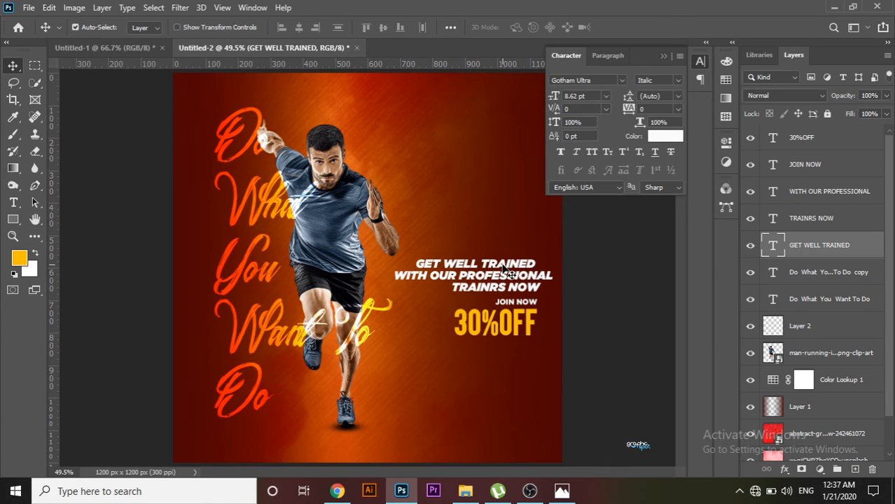
- Nudge the "TRAINRS NOW" line slightly left, keeping it near the end of the headline
left_click(511, 291)
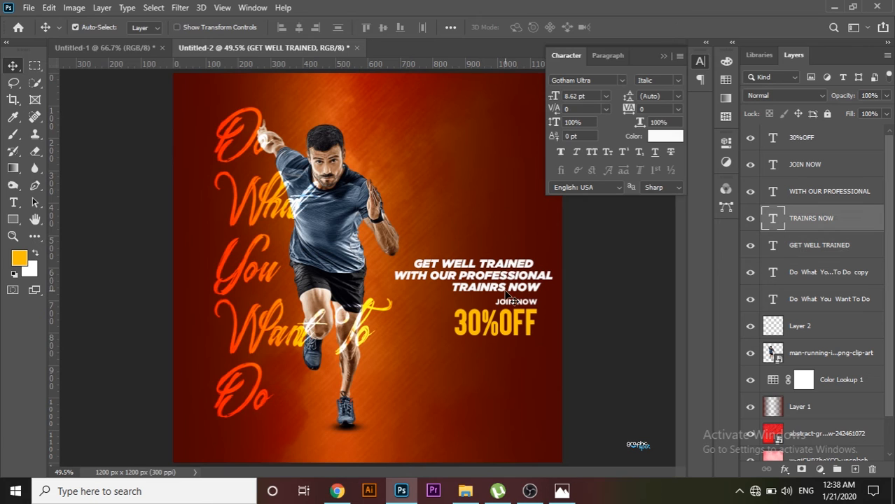
key("Left")
key("Left")
key("Left")
key("Left")
key("Left")
key("Left")
key("Left")
key("Left")
key("Left")
key("Left")
key("Left")
key("Left")
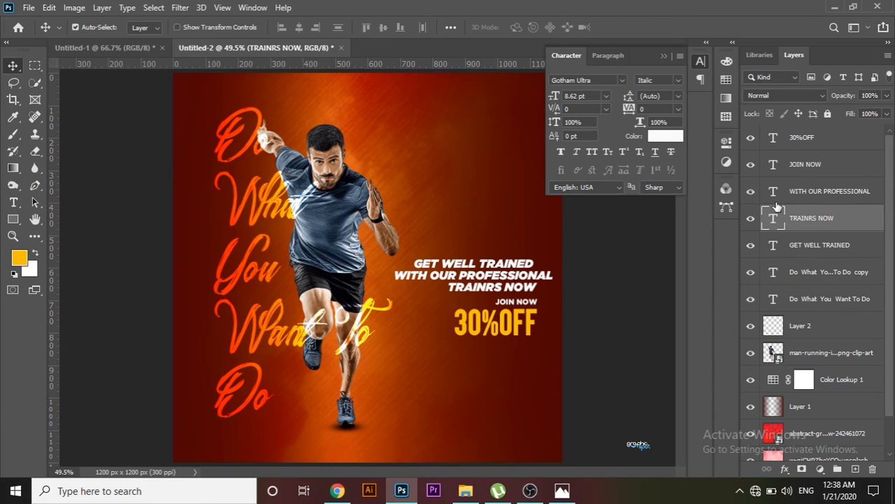
- Shift "JOIN NOW" and "30%OFF" slightly left to follow the headline and check the whole poster's layout at a small size
left_click(805, 166)
left_click(809, 140, "shift")
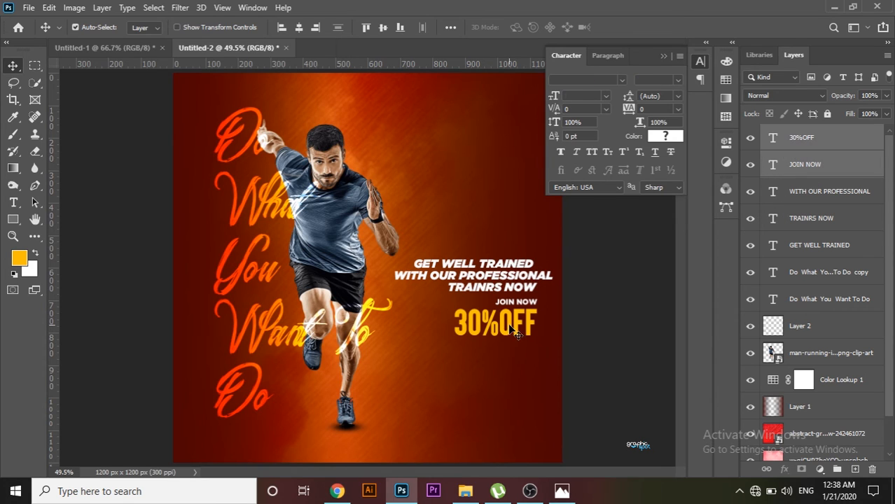
left_click_drag(513, 321, 509, 321)
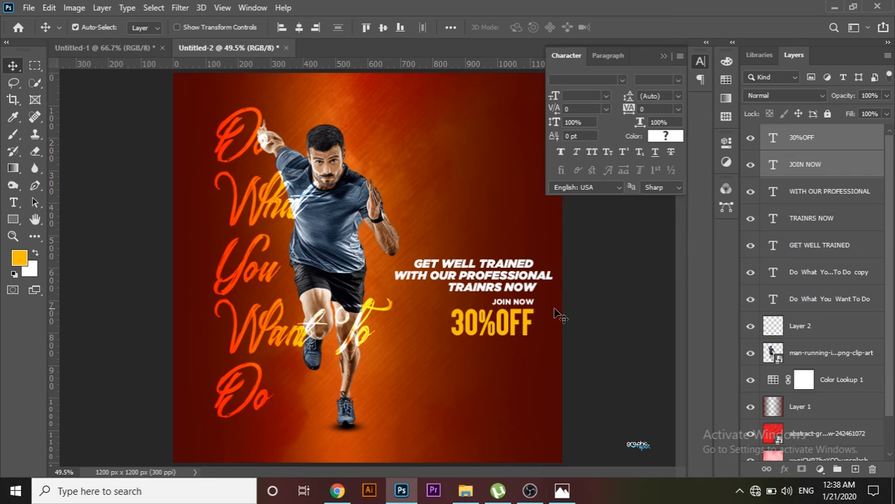
key("z")
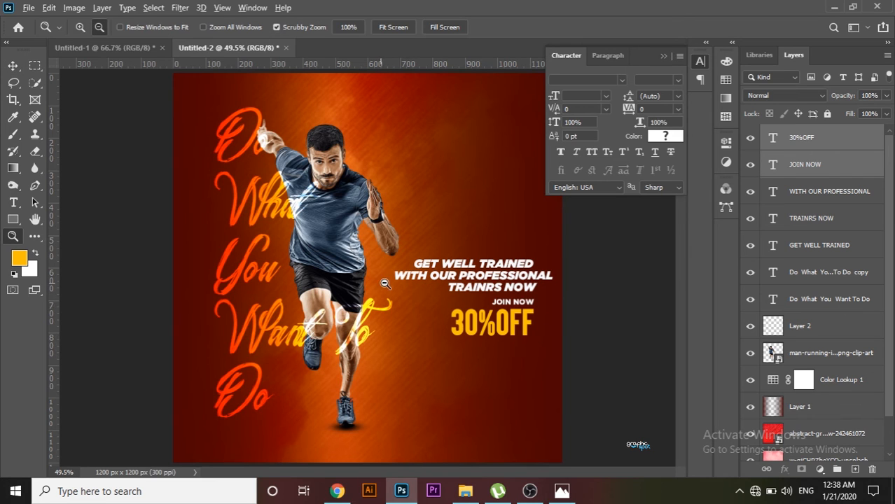
left_click(394, 281, "alt")
left_click(395, 281, "alt")
left_click(394, 280, "alt")
left_click(617, 256, "alt")
key("v")
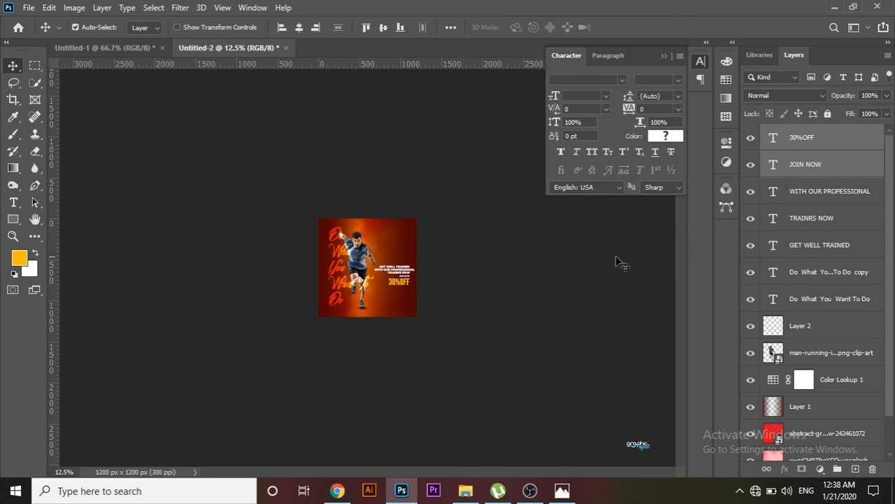
key("ctrl+0")
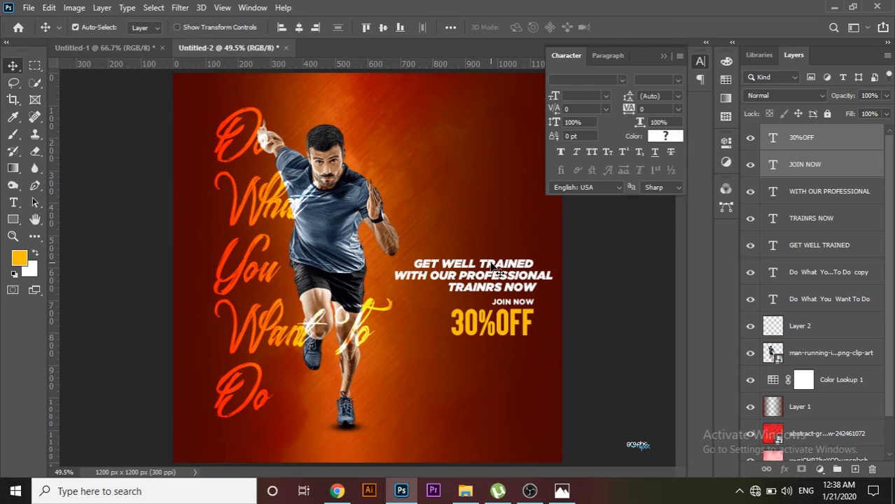
- Nudge "GET WELL TRAINED" and "WITH OUR PROFESSIONAL" up a few pixels to loosen the headline's line spacing
left_click(498, 269)
key("Up")
key("Up")
key("Up")
key("Up")
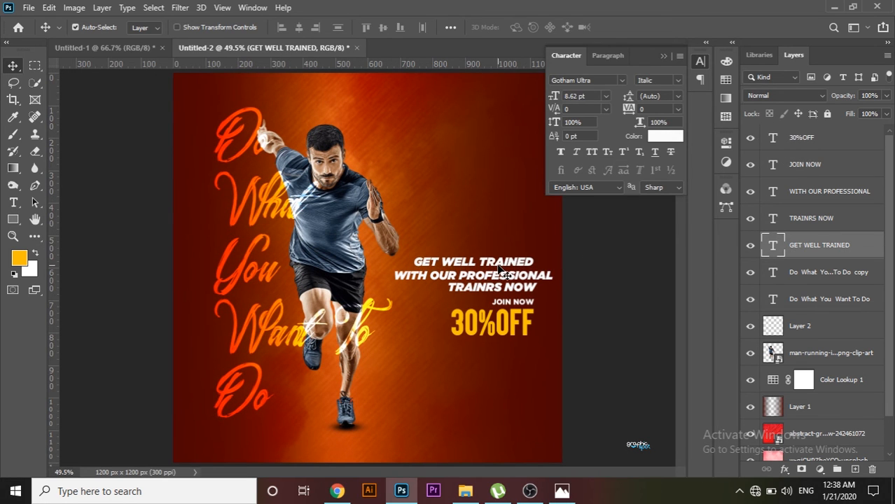
key("Down")
left_click(494, 278)
key("Up")
key("Up")
key("Up")
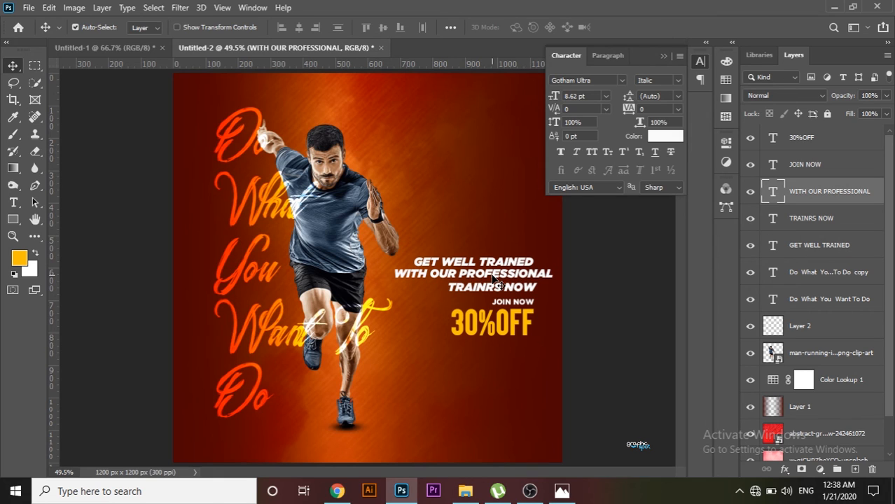
key("Down")
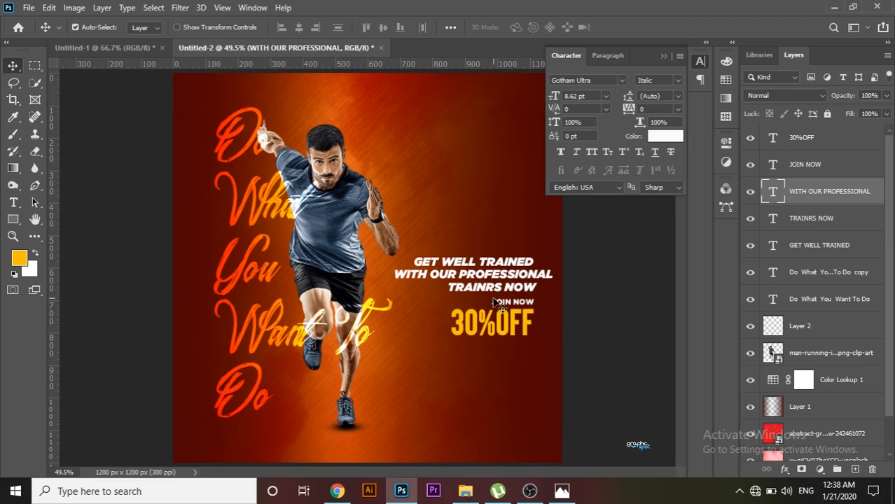
- Nudge "JOIN NOW" down closer to "30%OFF", and raise both layers slightly together
left_click(532, 306)
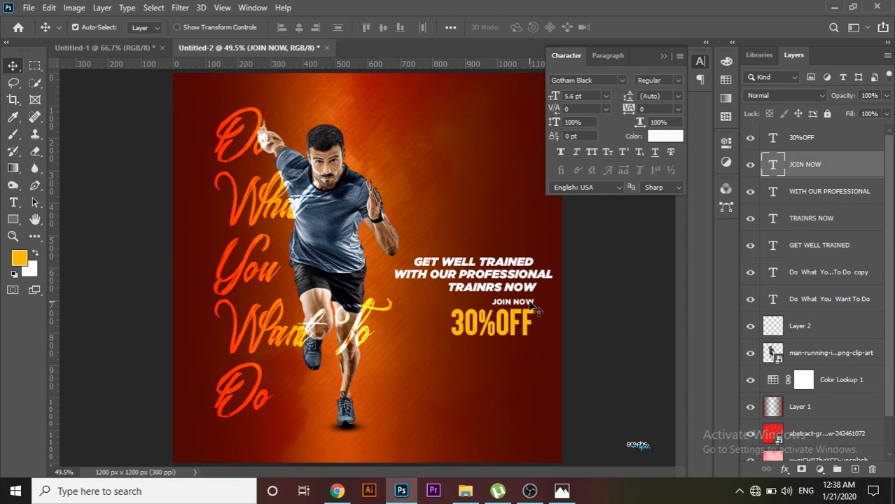
key("Down")
key("Down")
key("Down")
key("Down")
left_click(828, 140, "shift")
key("Up")
key("Up")
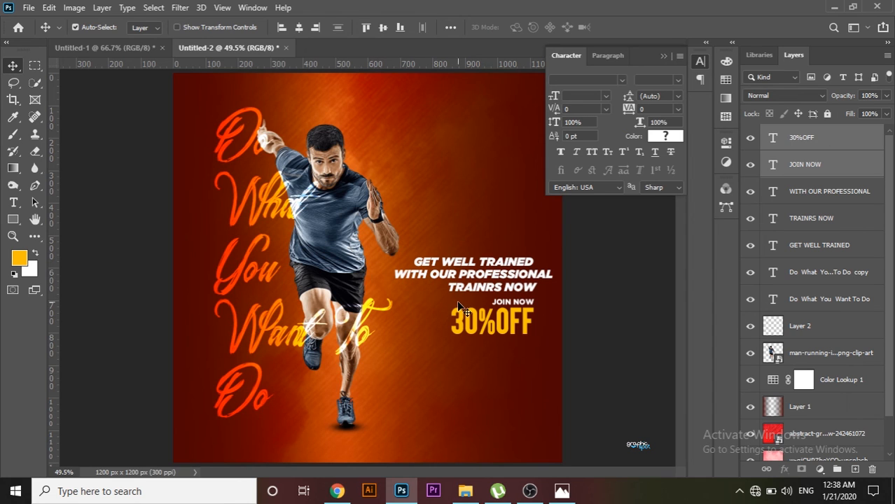
- Convert the upper "Do What You Want To Do copy" slogan layer to a smart object and apply the Camera Raw Filter with default settings
left_click(334, 216)
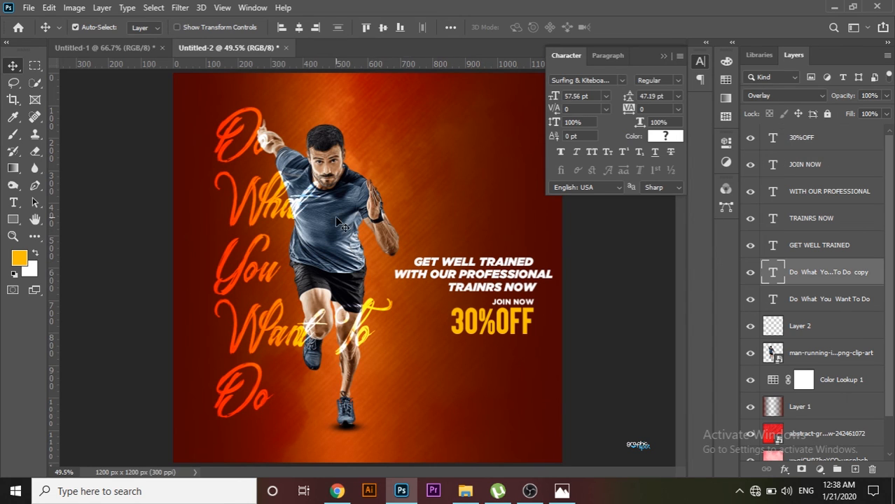
left_click(186, 9)
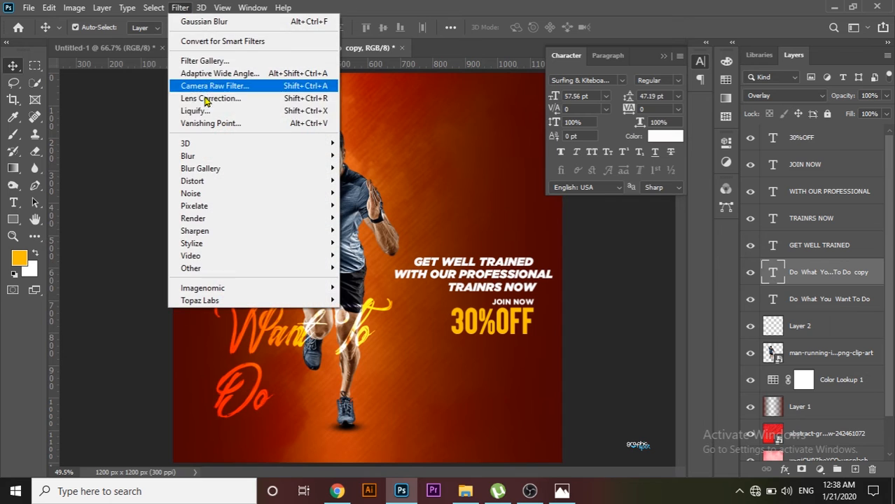
left_click(206, 85)
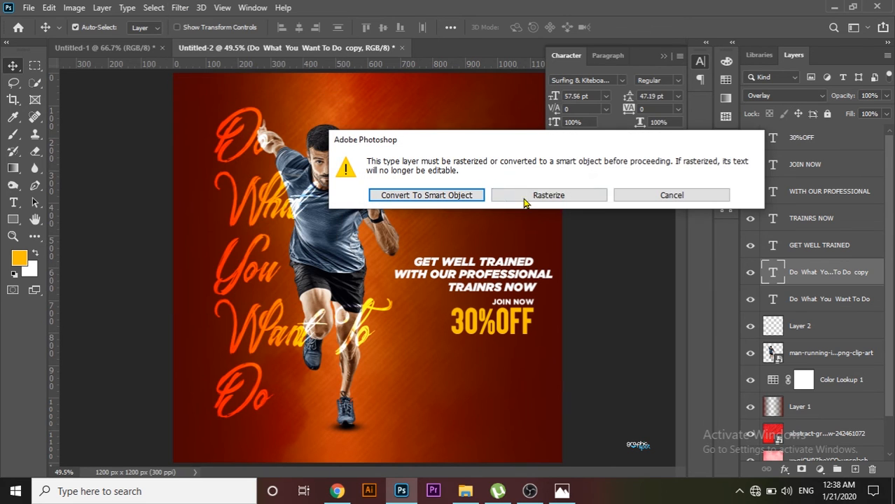
left_click(453, 197)
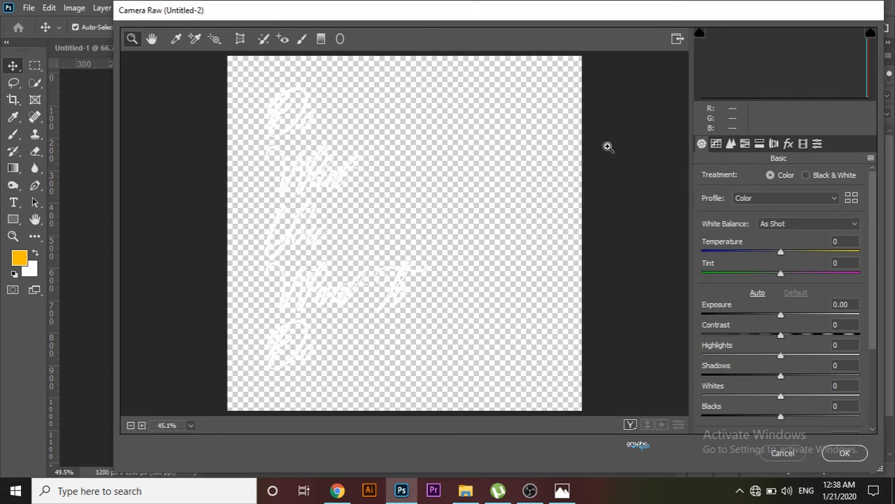
left_click(845, 456)
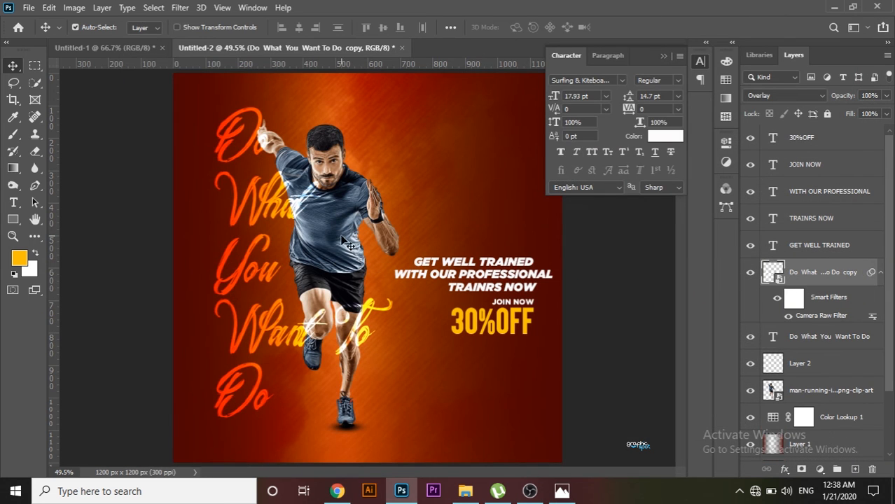
- Start a Camera Raw Filter on the running man layer with Temperature +20 and Exposure -0.20
left_click(340, 234)
left_click(507, 275)
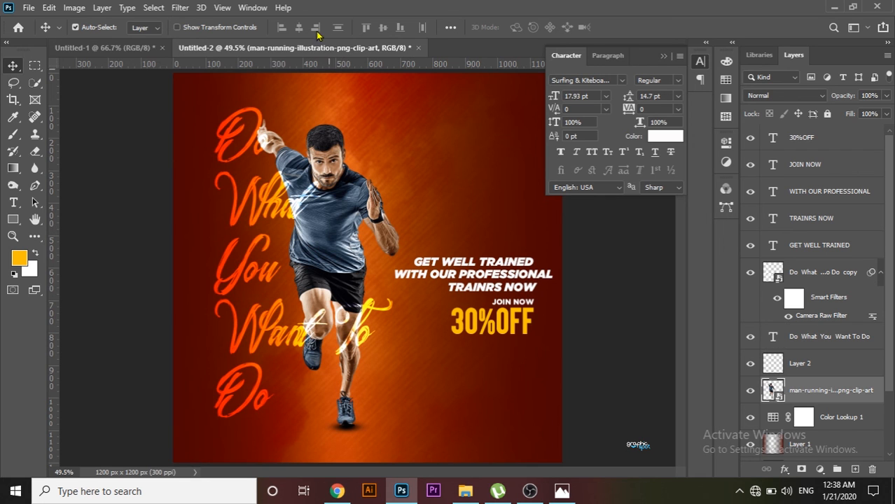
left_click(180, 8)
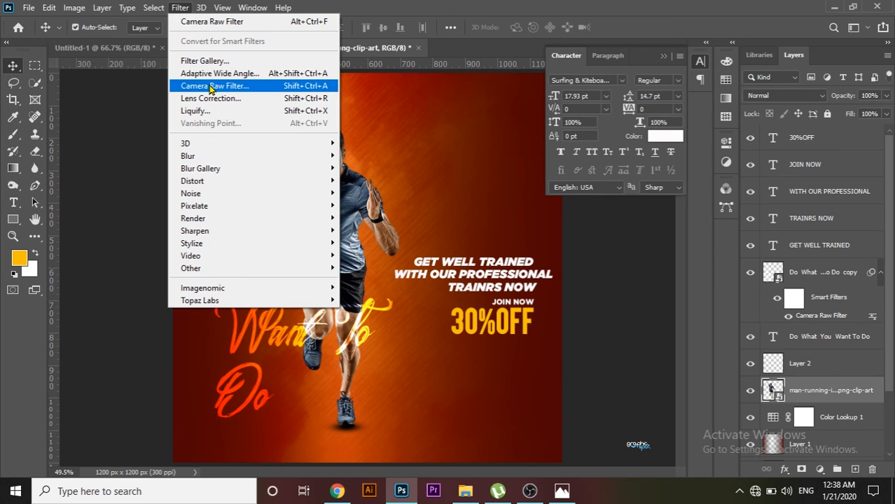
left_click(212, 86)
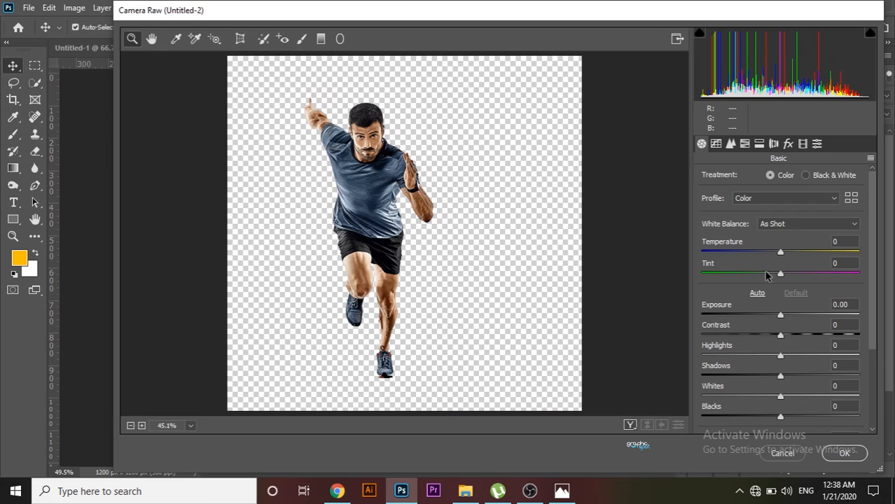
left_click_drag(781, 250, 799, 257)
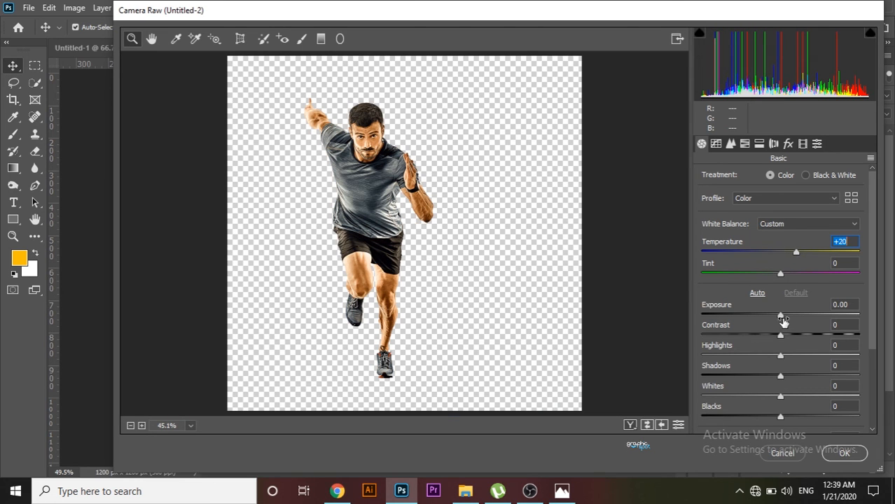
left_click_drag(780, 317, 777, 320)
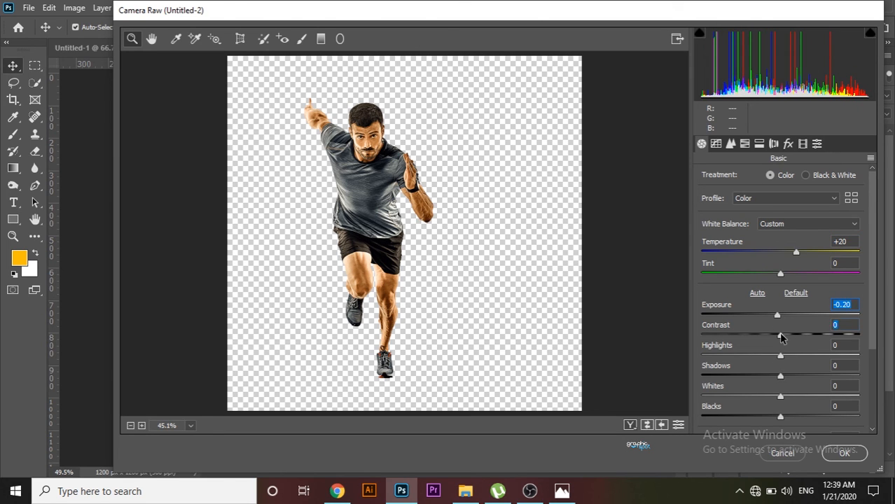
- Set the running man's Contrast to +28 and Dehaze to +27, apply the filter, and collapse the Character panel to reveal the poster
left_click_drag(781, 334, 801, 337)
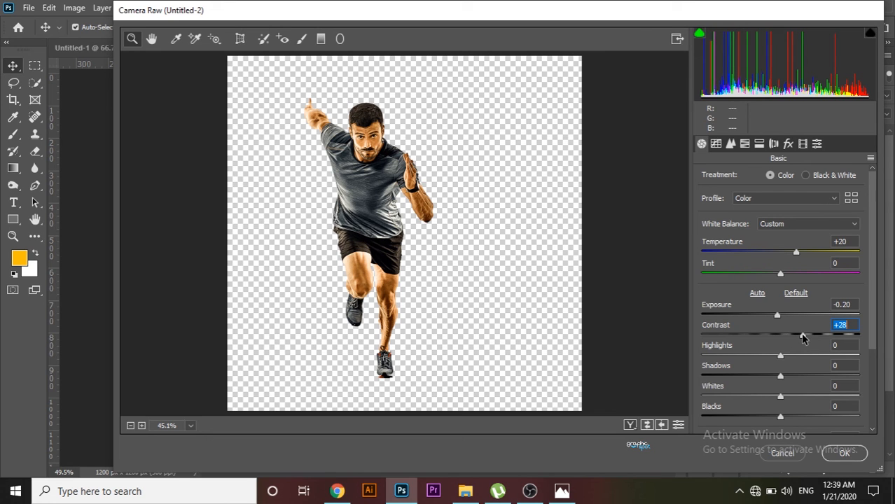
scroll(788, 340, "down", 3)
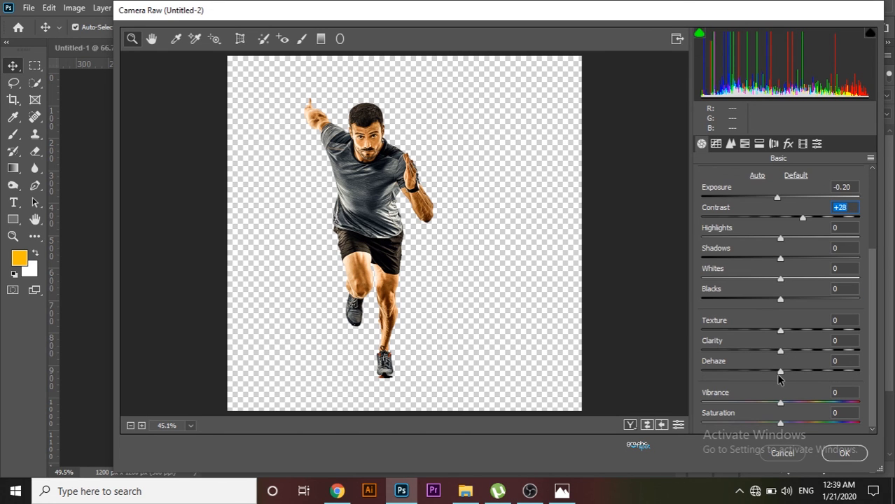
left_click_drag(780, 371, 800, 373)
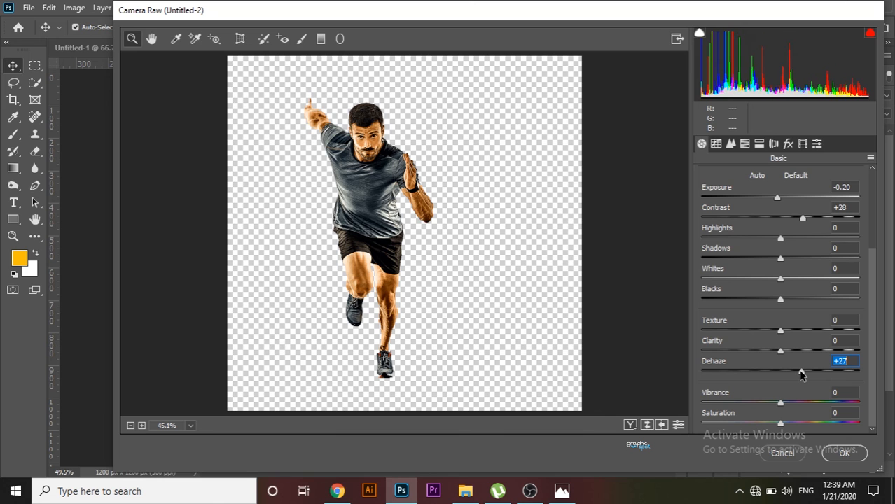
left_click(844, 453)
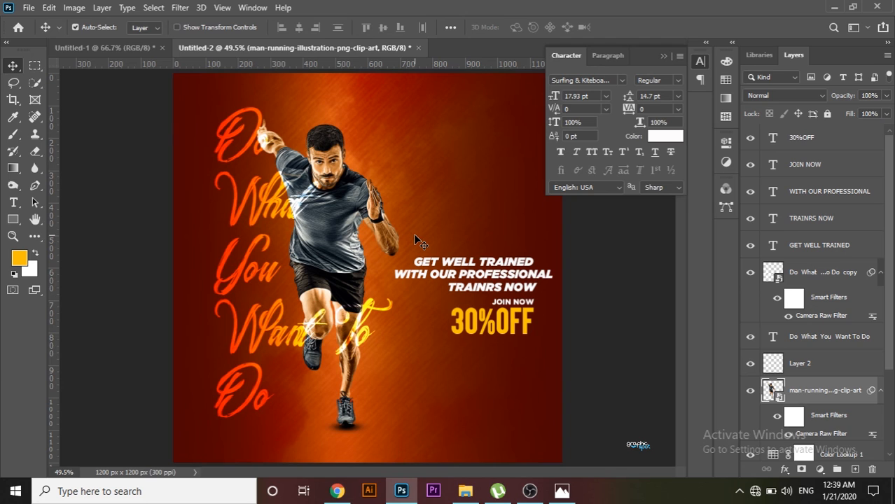
left_click(662, 58)
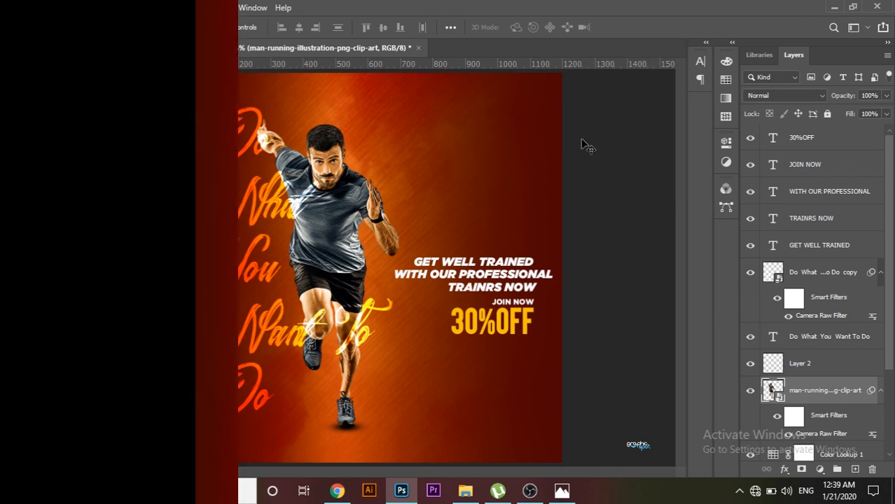